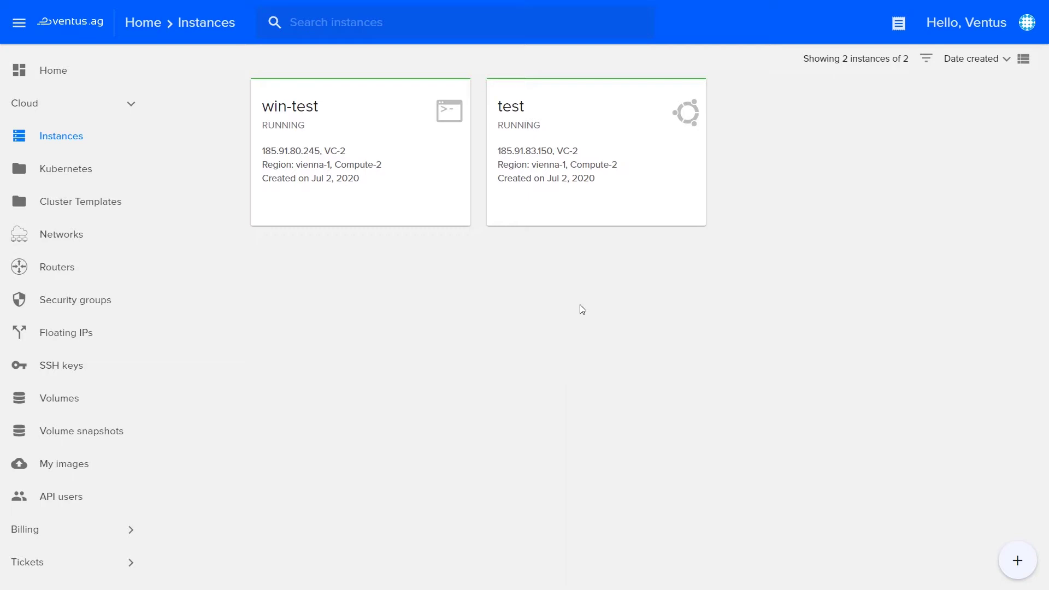
Open the test instance's detail page from its card.
mouse_move(624, 204)
mouse_move(661, 187)
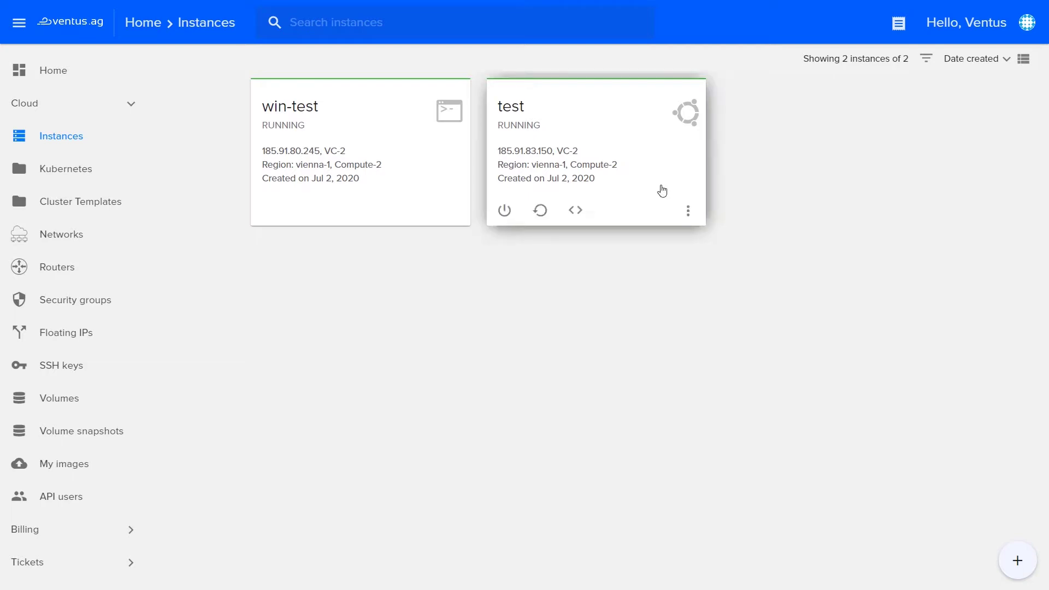
left_click(660, 189)
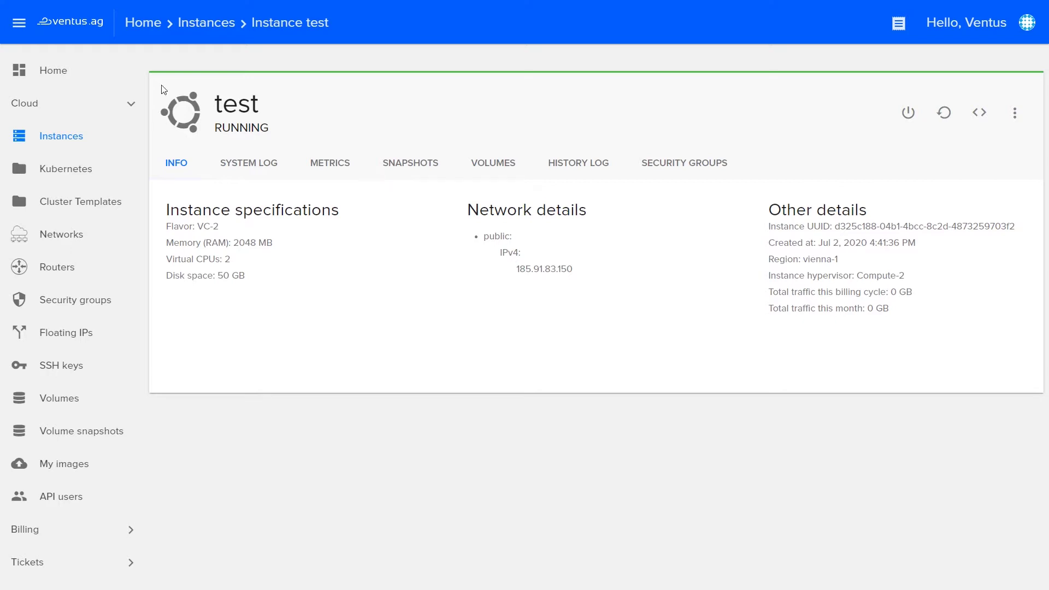
Highlight the instance name test, its RUNNING status and the INFO tab label.
left_click_drag(162, 89, 178, 127)
double_click(246, 109)
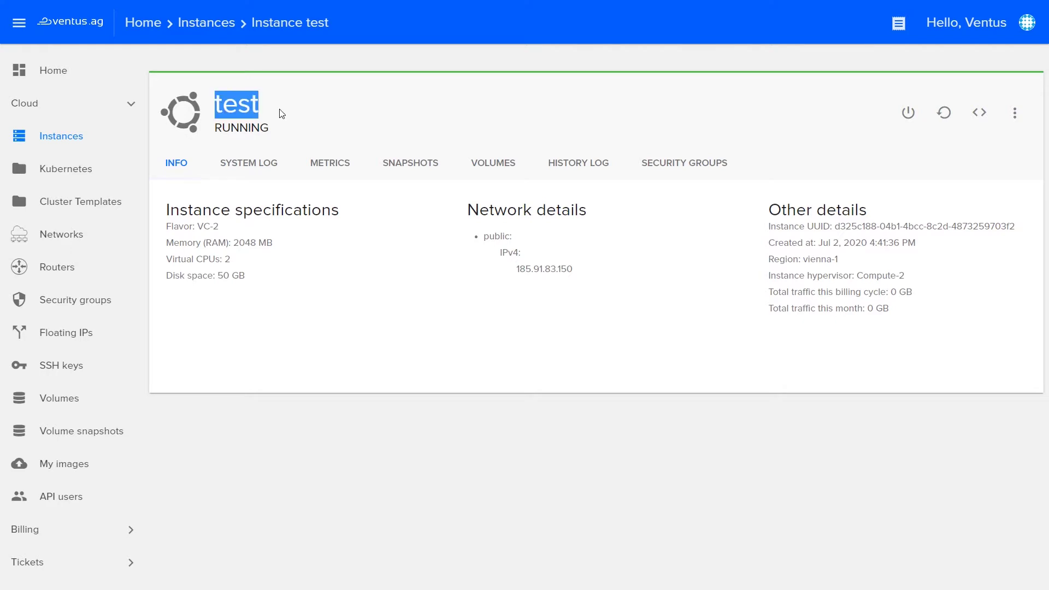
double_click(232, 130)
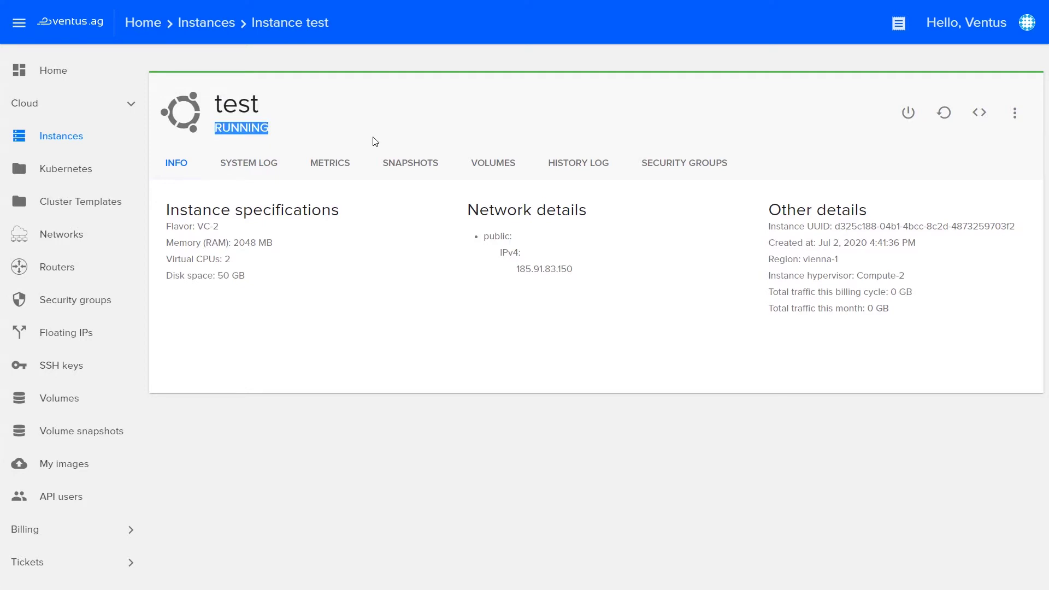
left_click(498, 285)
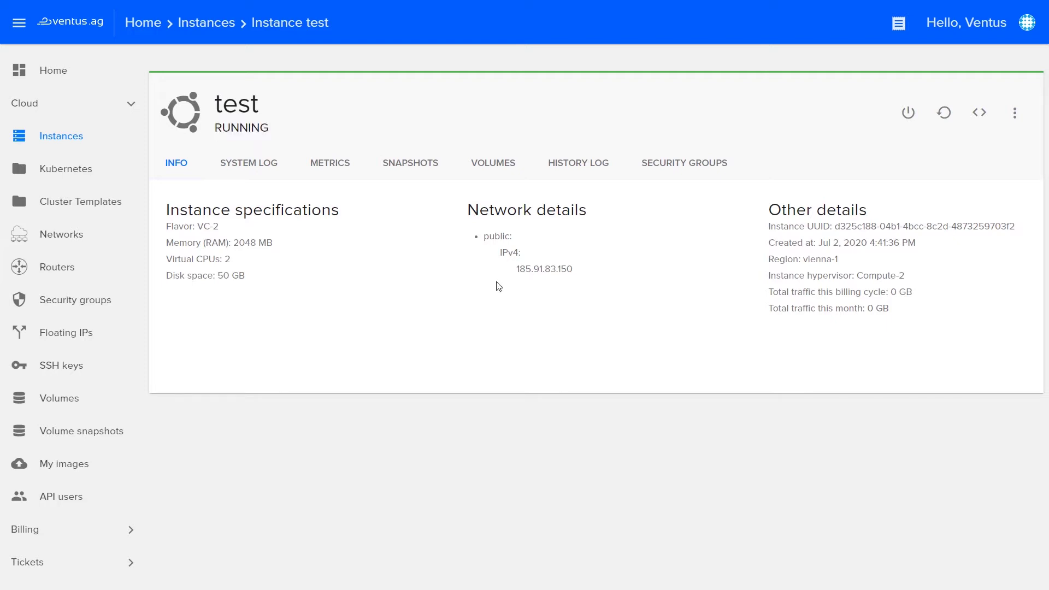
double_click(186, 167)
Cycle through the System Log, Metrics and Snapshots tabs, then return to INFO.
left_click(249, 165)
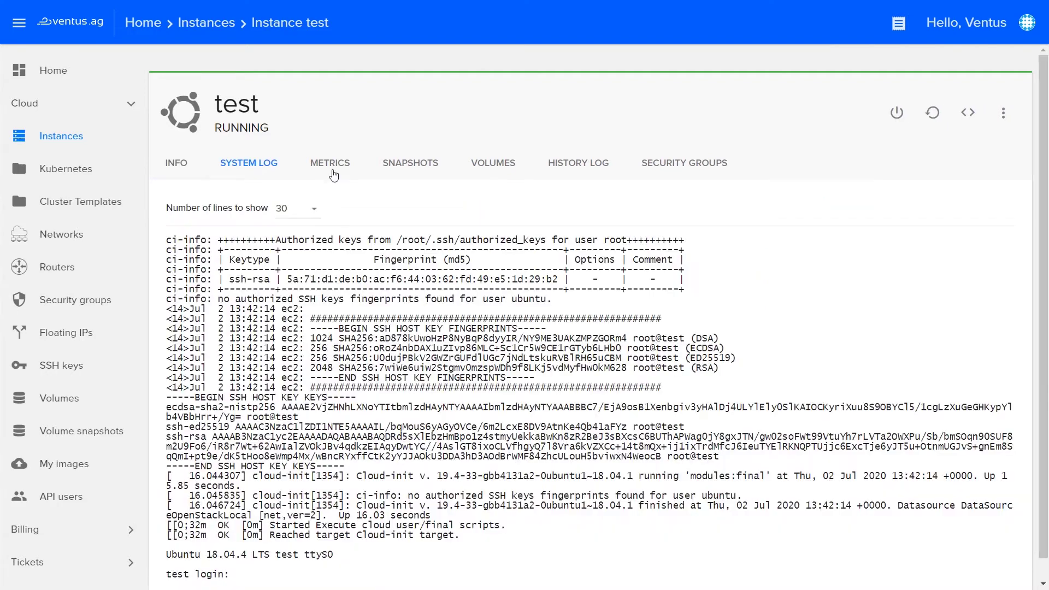
left_click(331, 165)
left_click(424, 166)
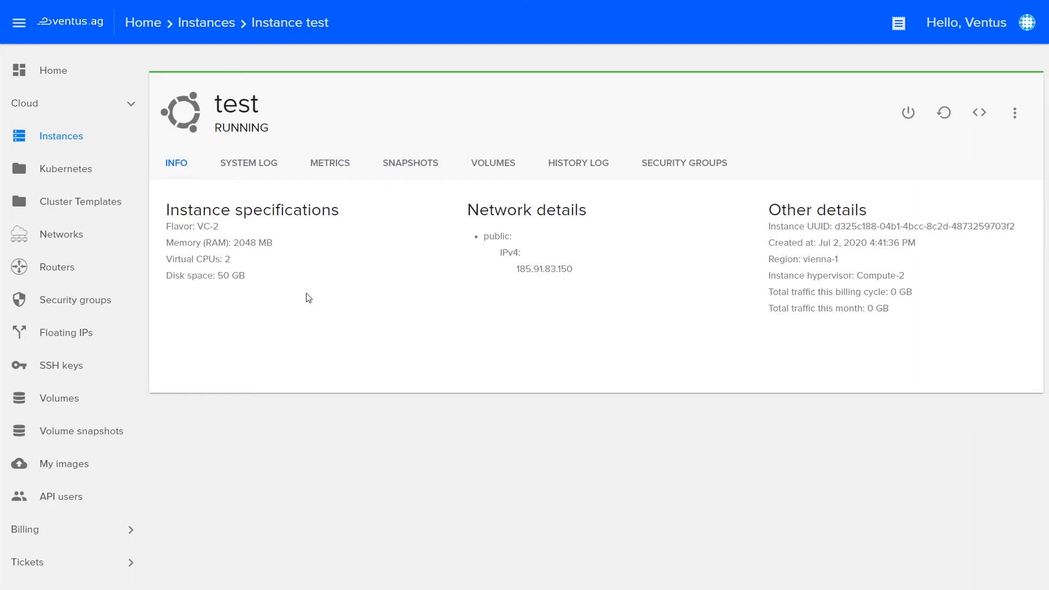
double_click(180, 166)
Highlight the Instance specifications and Network details headings and public IP 185.91.83.150.
double_click(186, 207)
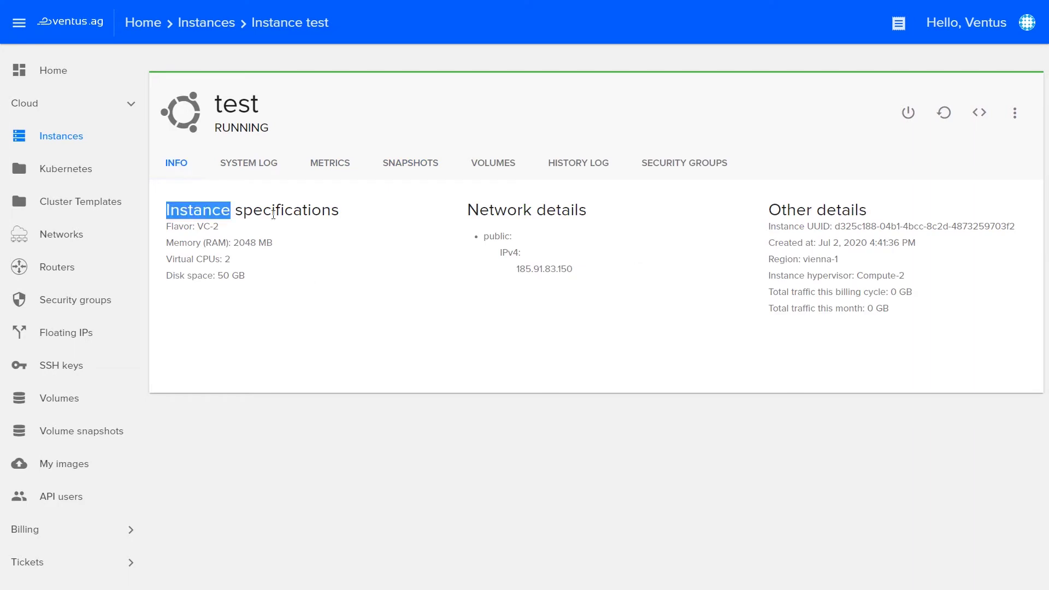
double_click(273, 213)
left_click(197, 258)
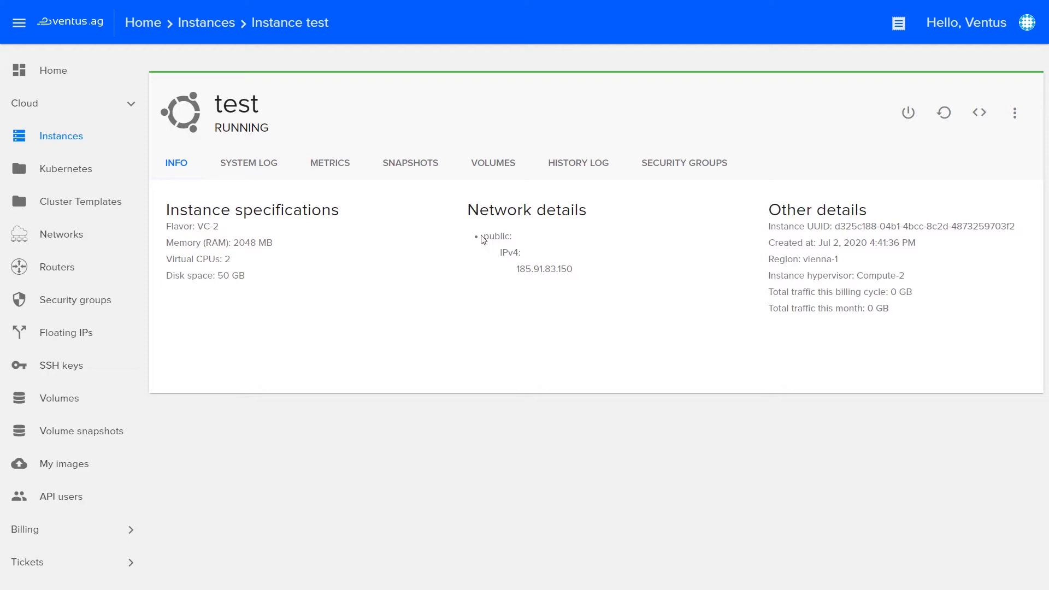
double_click(500, 210)
double_click(552, 210)
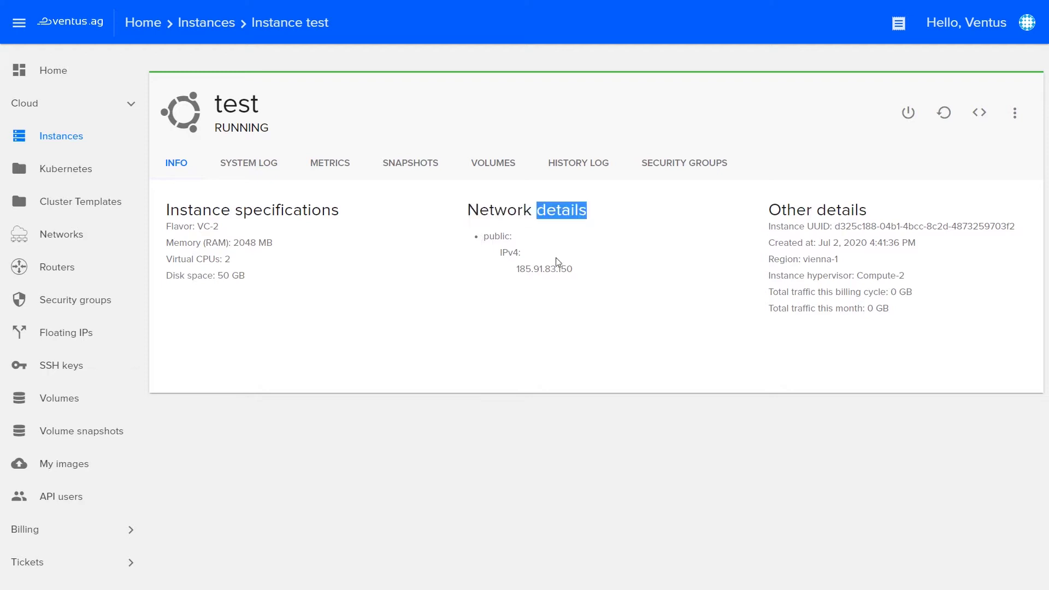
double_click(552, 268)
left_click(656, 347)
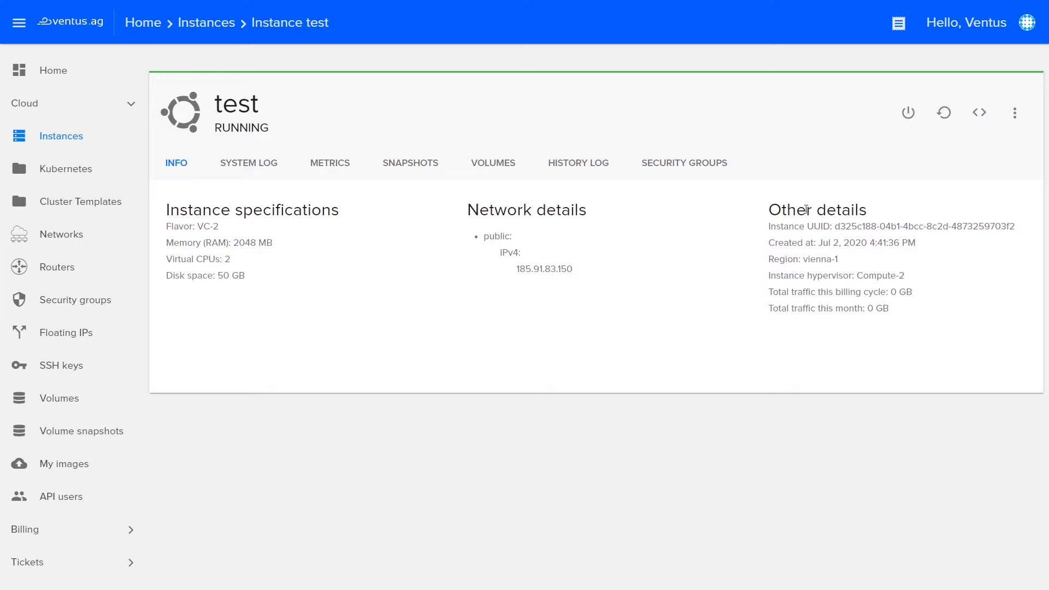
Highlight the Other details heading, then show the system log with the login prompt.
double_click(836, 213)
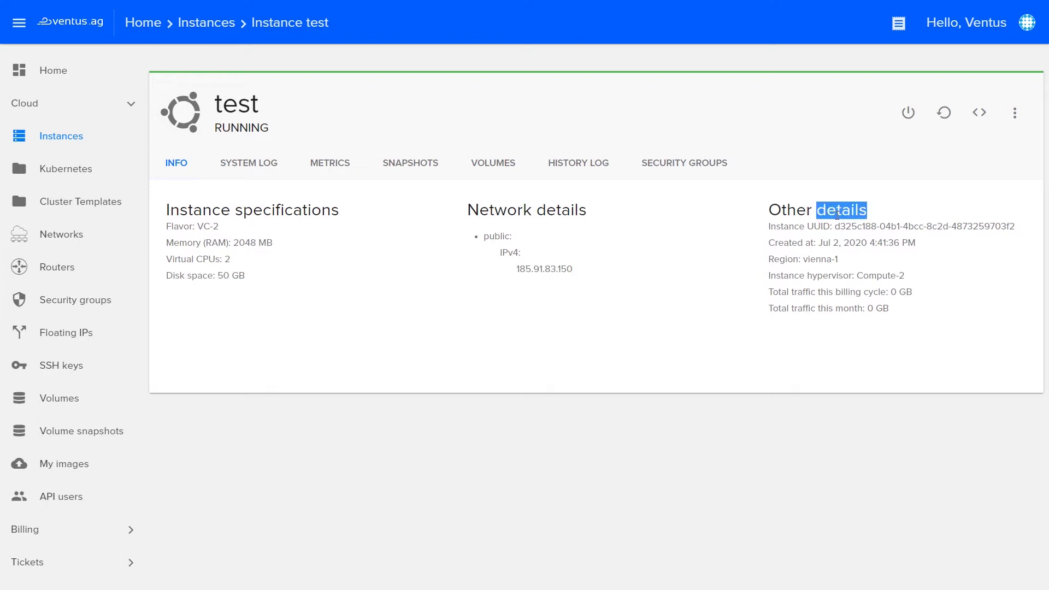
left_click(933, 358)
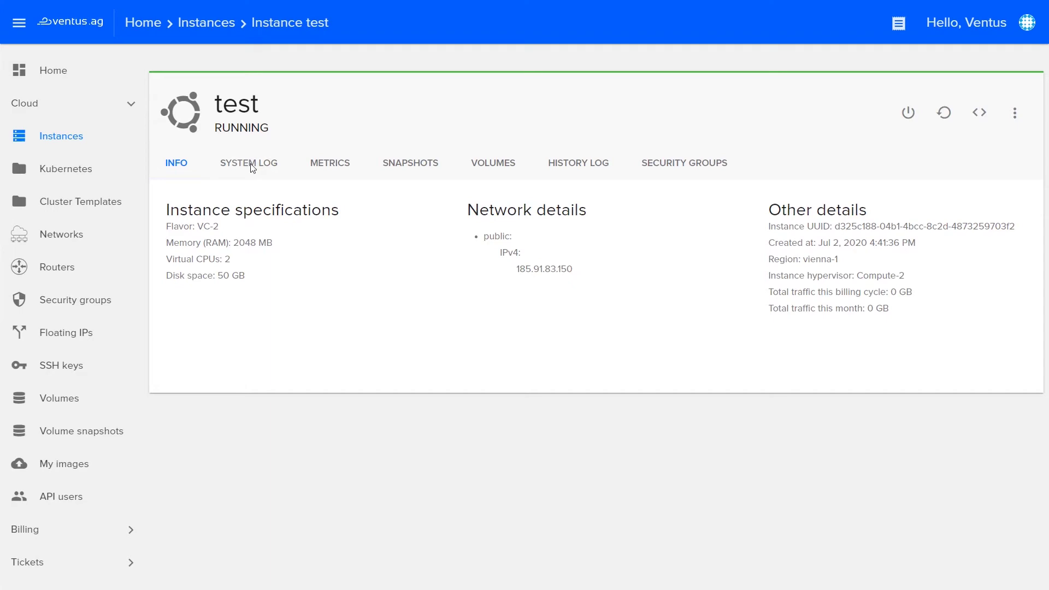
left_click(252, 165)
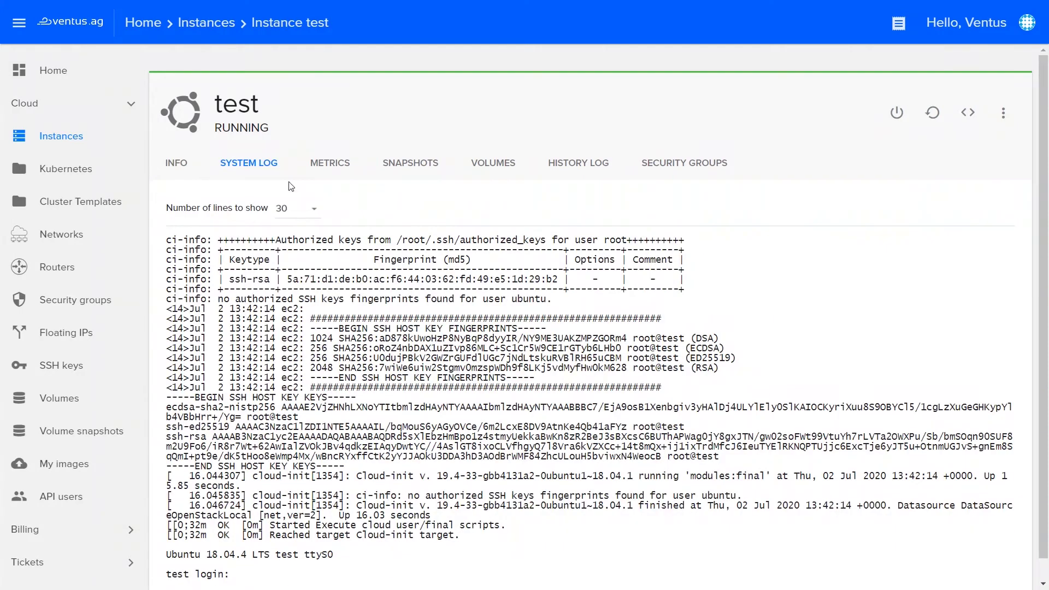
Switch the test instance's metrics charts from CPU utilization to Network metrics.
left_click(319, 213)
left_click(330, 163)
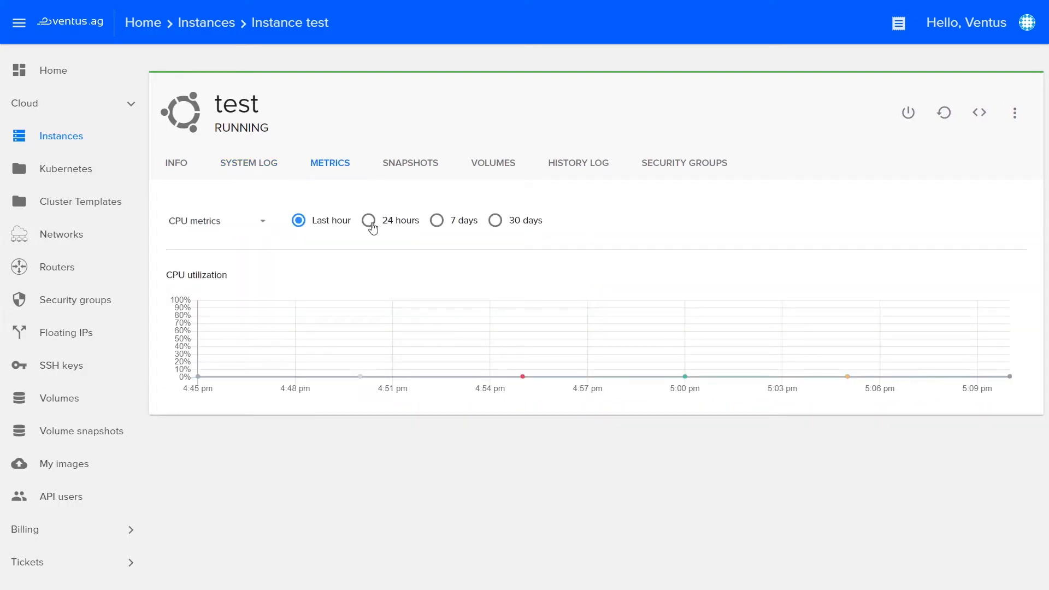
left_click(259, 228)
left_click(236, 255)
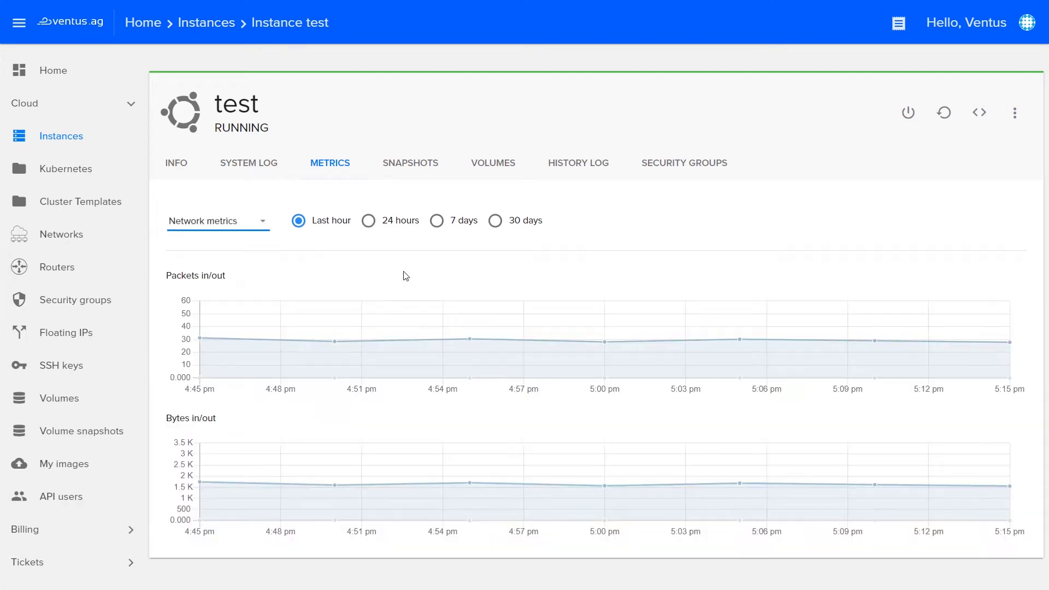
View network metrics for 24 hours, 7 days and 30 days, then the empty Snapshots list.
left_click(369, 221)
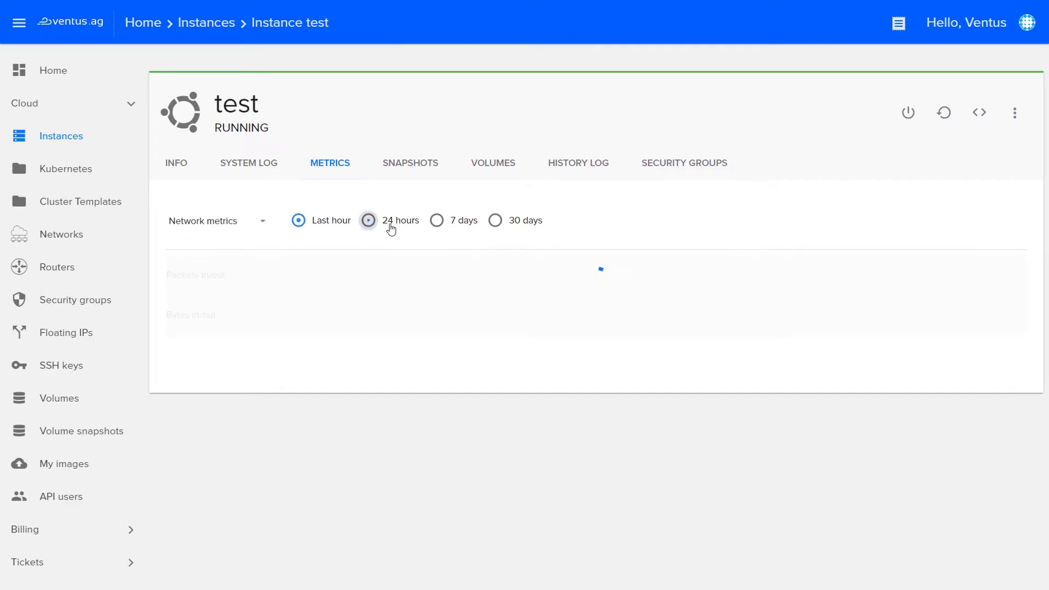
left_click(437, 222)
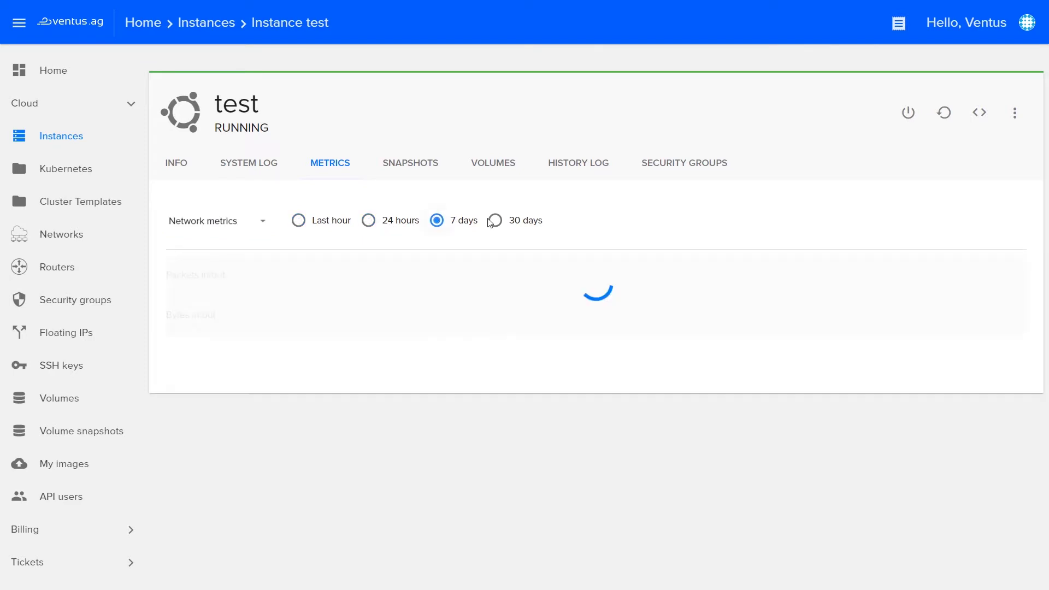
left_click(495, 227)
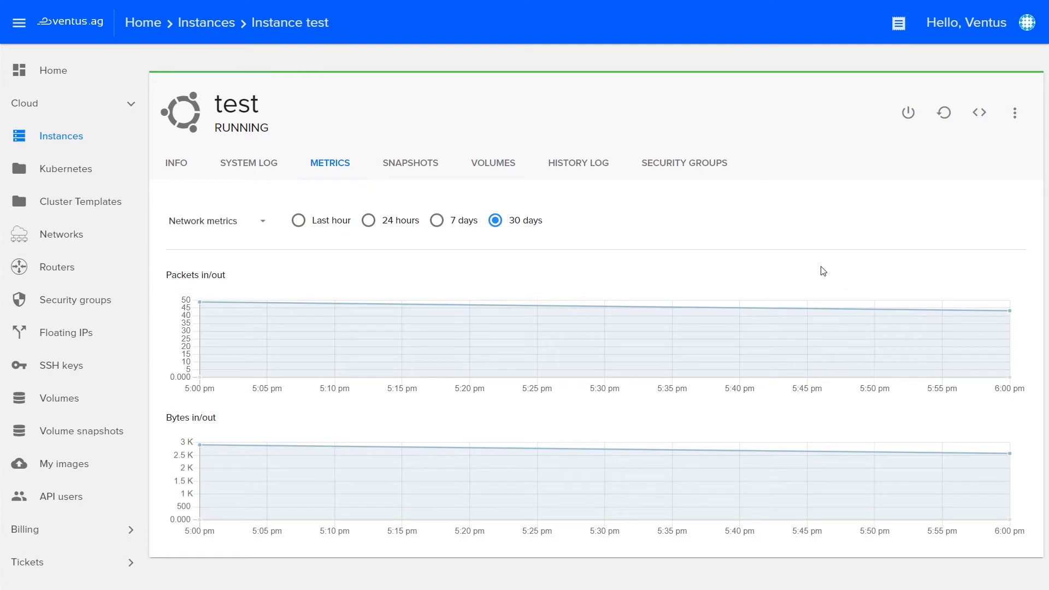
left_click(411, 165)
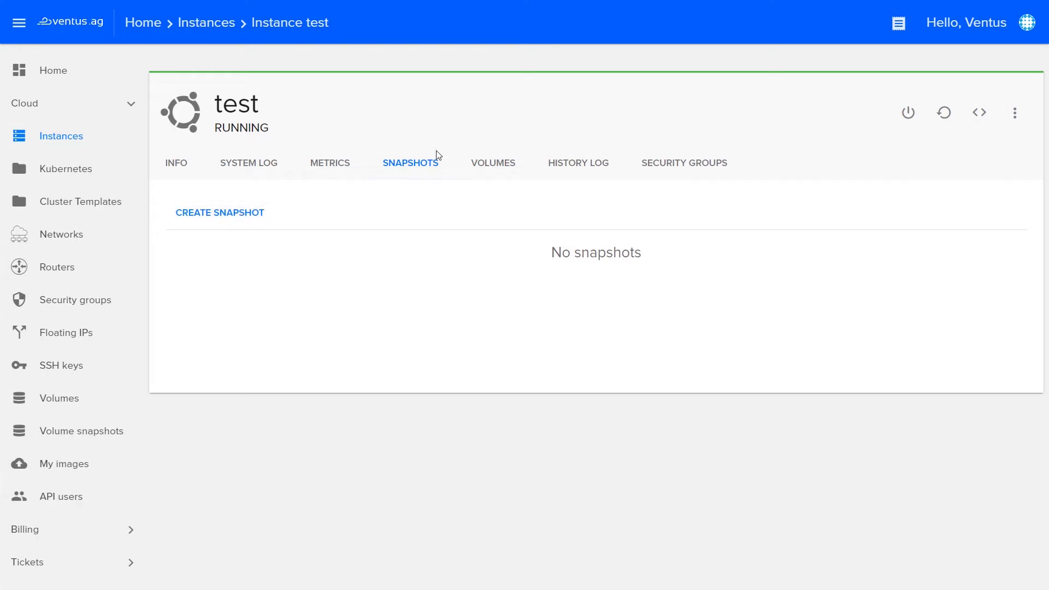
Review the test instance's Volumes, History Log and Security Groups tabs.
left_click(492, 164)
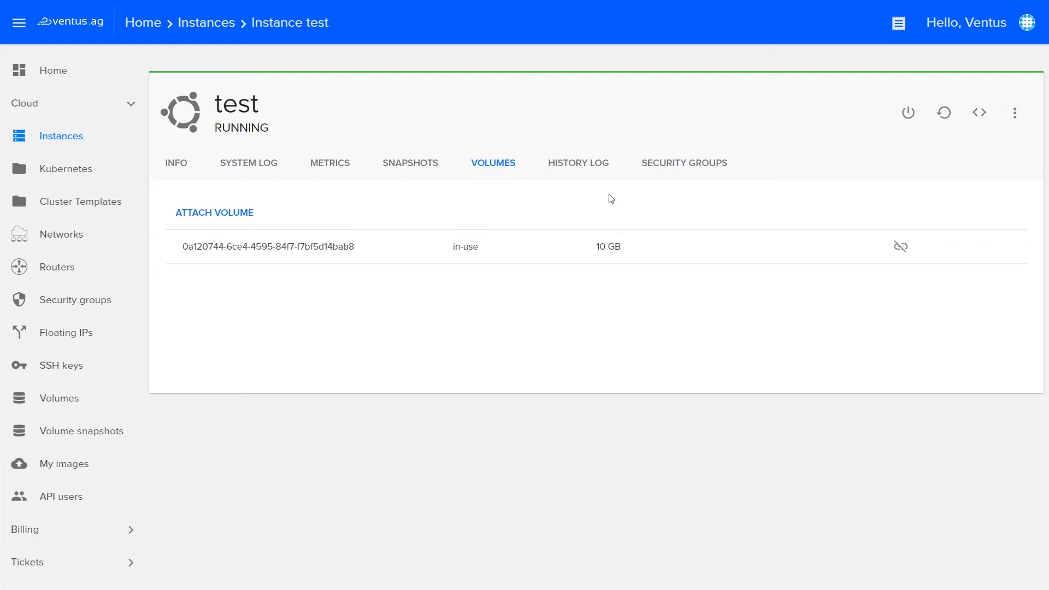
left_click(596, 173)
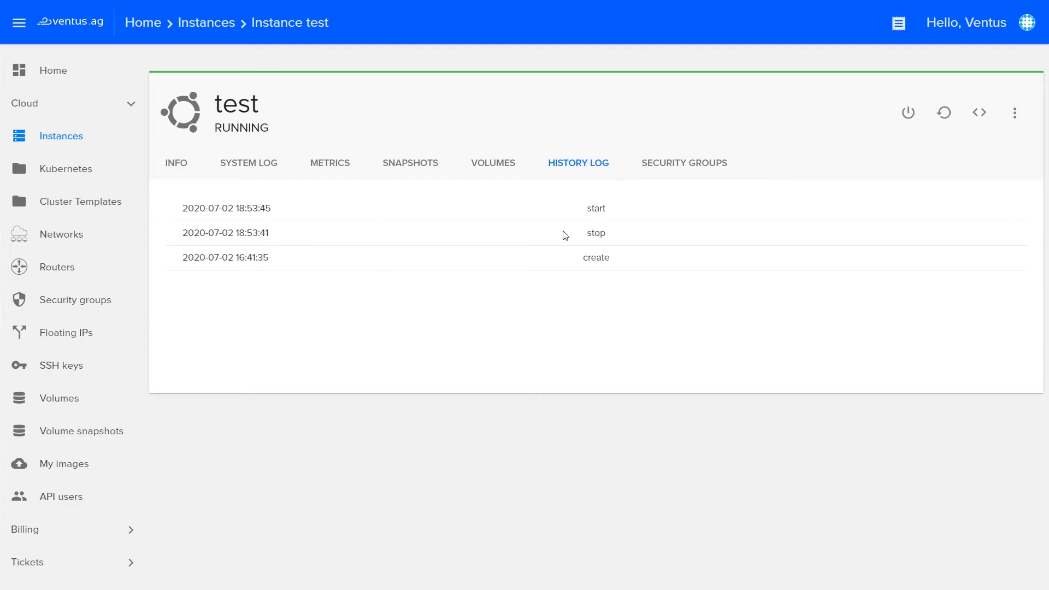
left_click(702, 165)
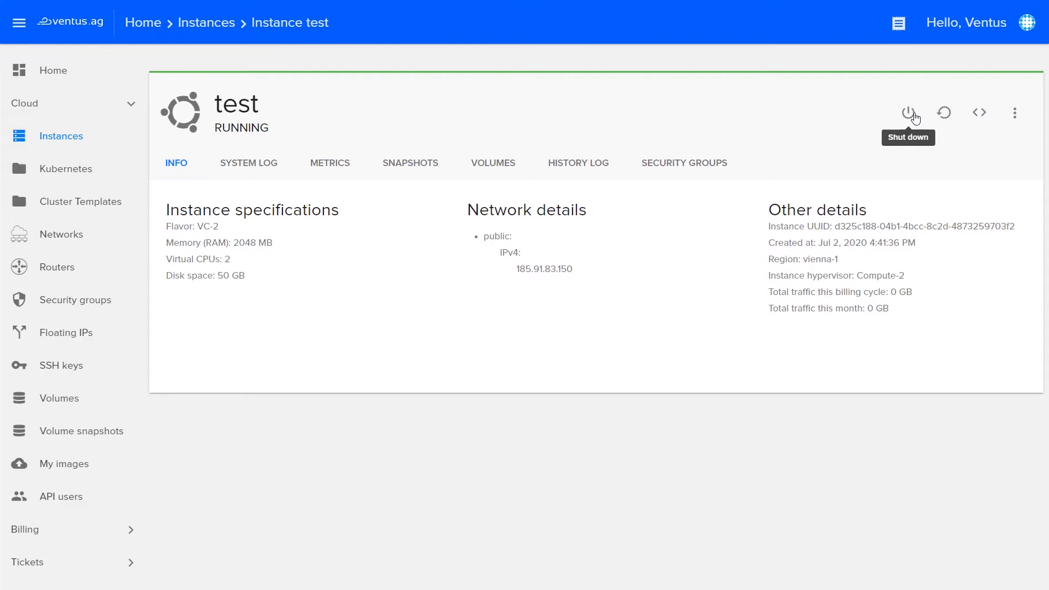
Shut down the running test instance and confirm the shutdown.
double_click(232, 128)
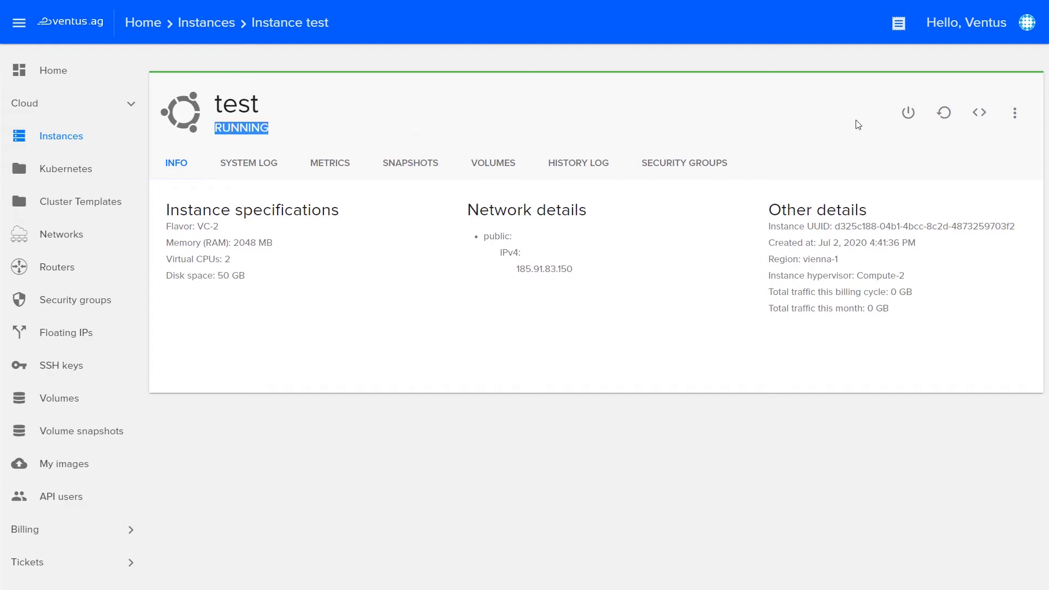
left_click(907, 113)
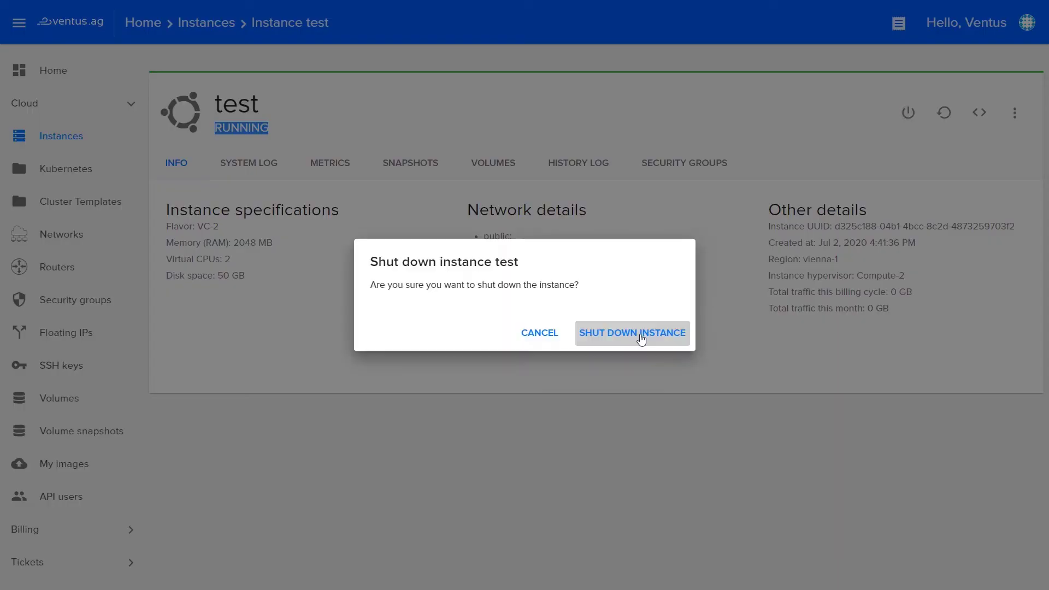
left_click(641, 341)
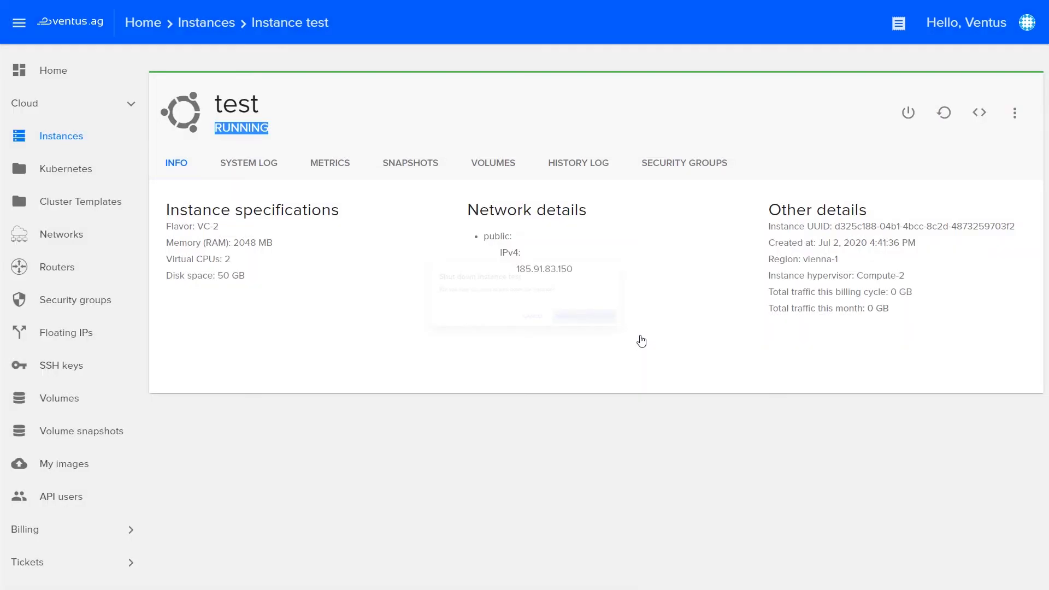
double_click(251, 125)
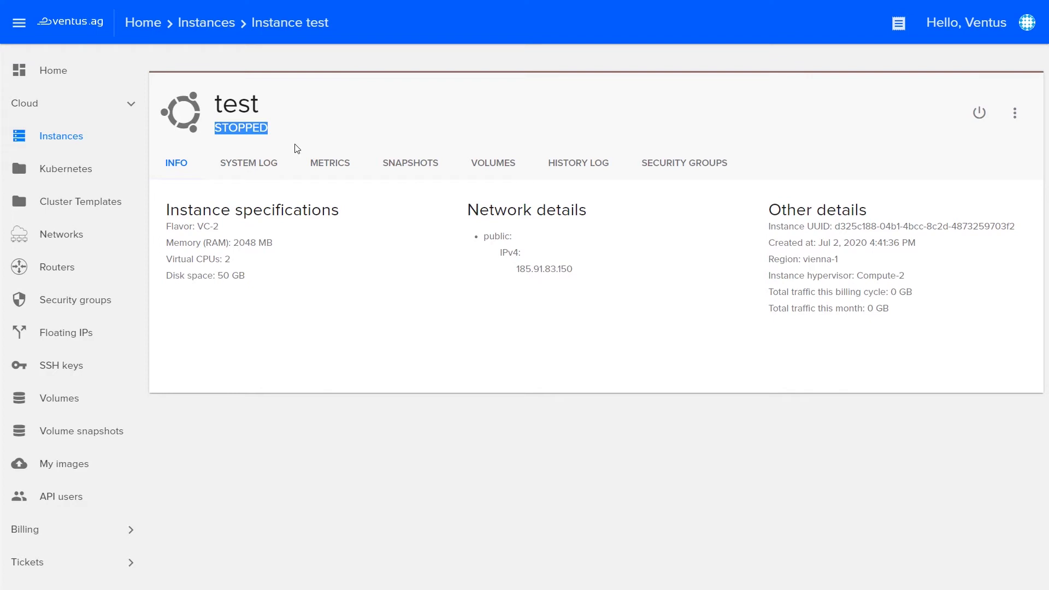
left_click(832, 120)
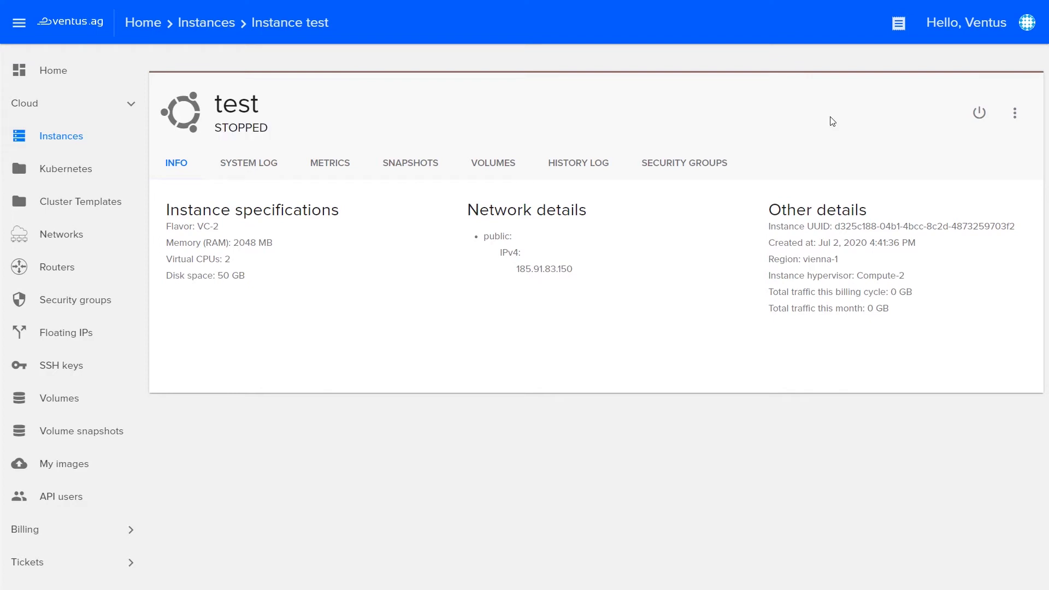
Power the test instance back on, then reboot it and confirm.
left_click(977, 115)
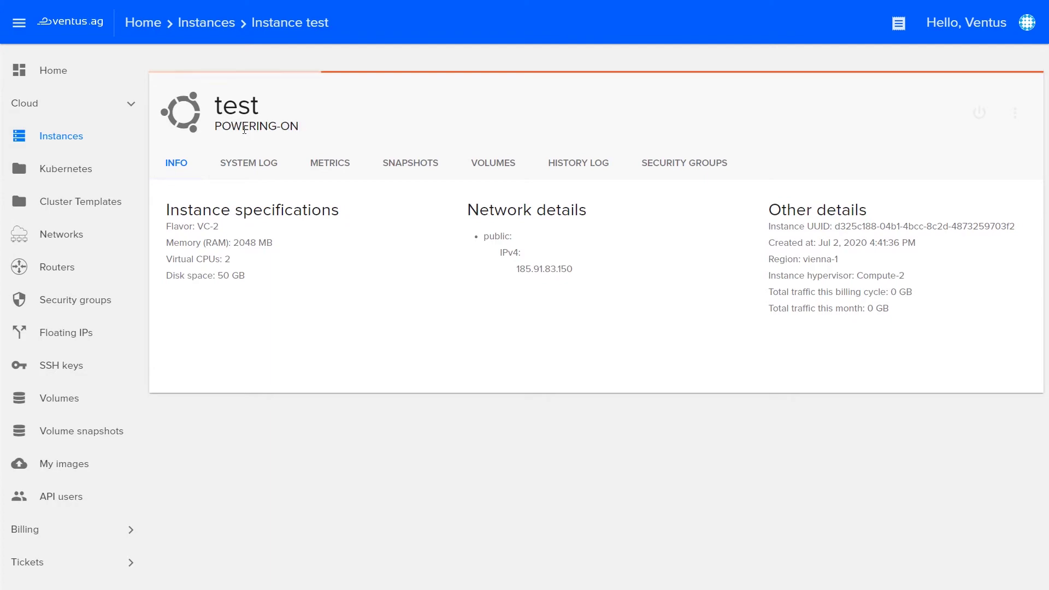
left_click(943, 113)
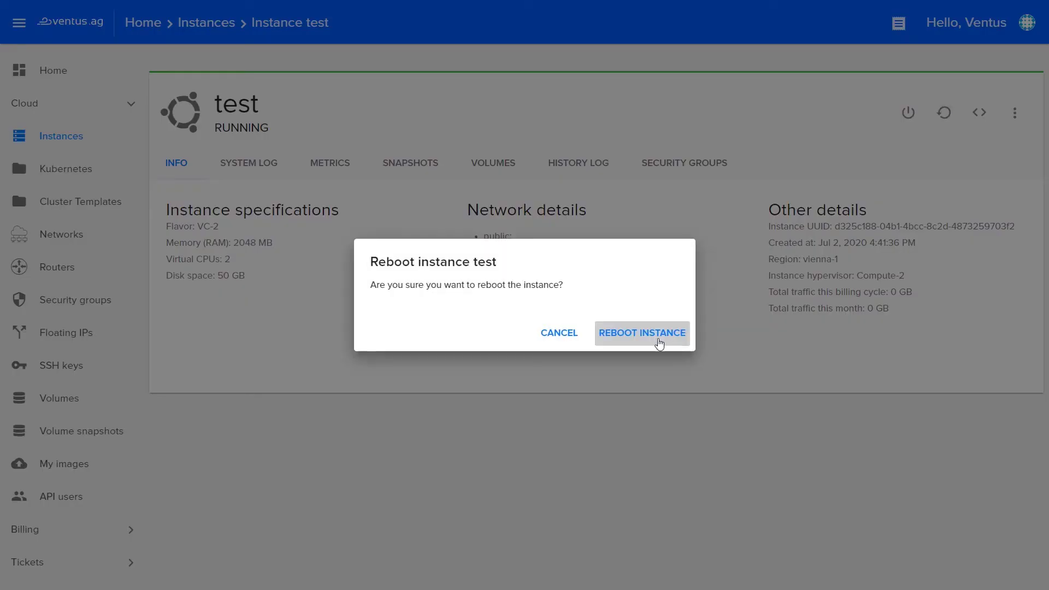
left_click(659, 341)
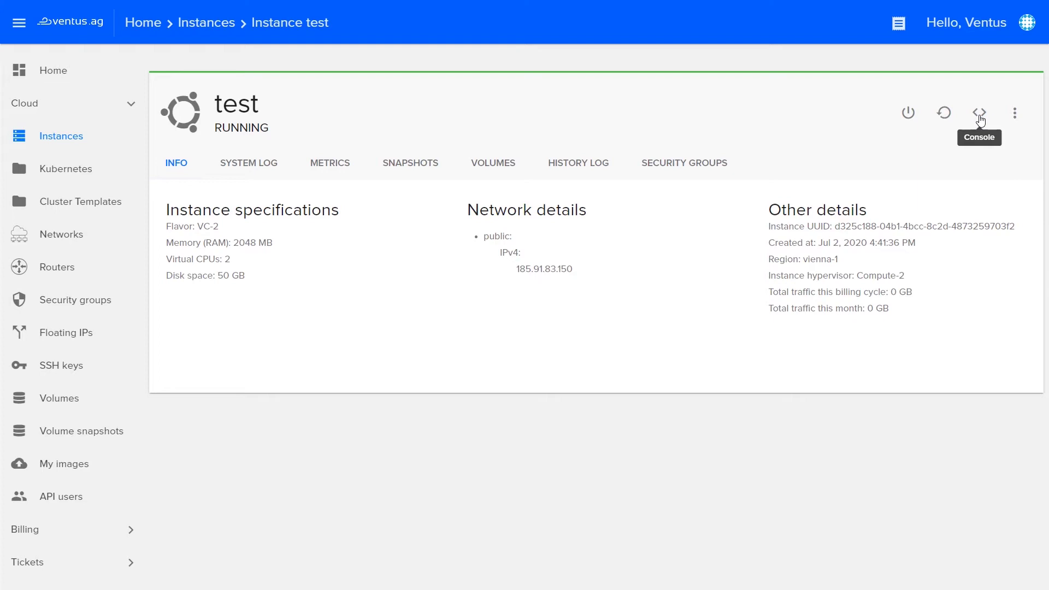
Open the test instance's console and log in as root.
left_click(979, 116)
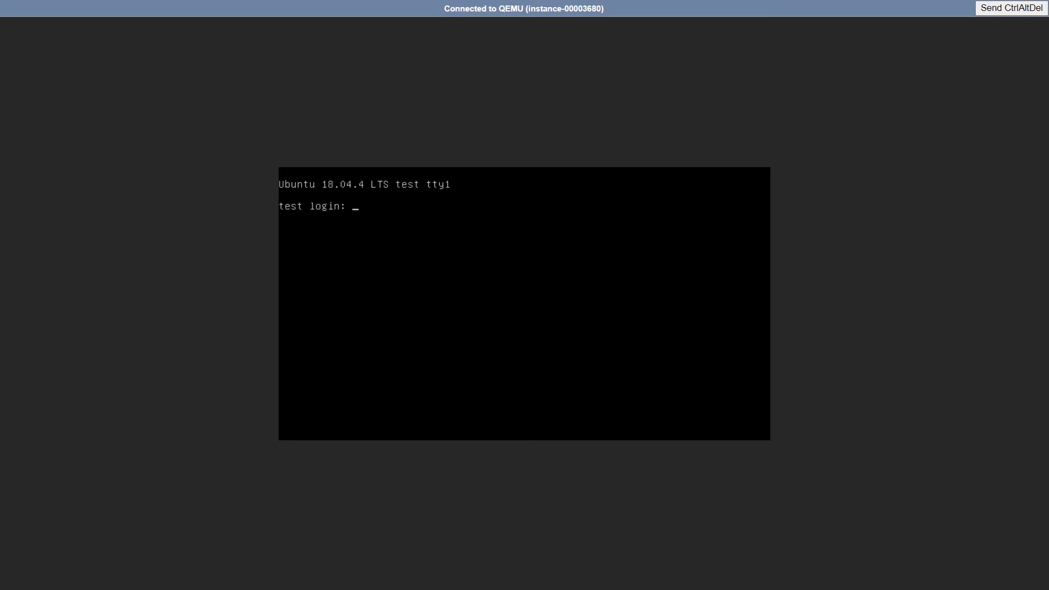
type("root")
key("Return")
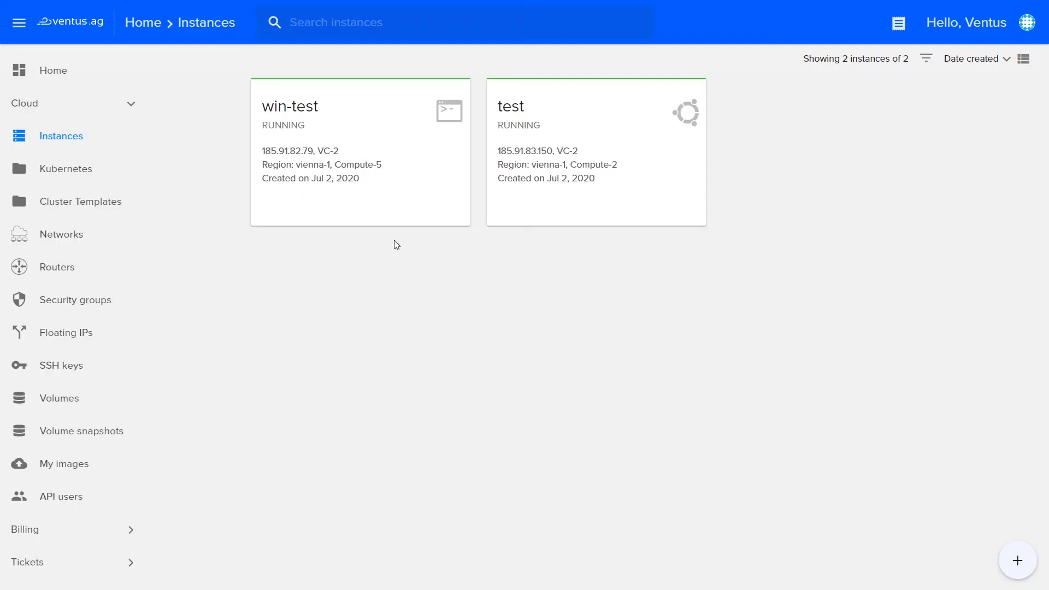
Open the win-test console and acknowledge that the Administrator password must change.
mouse_move(394, 211)
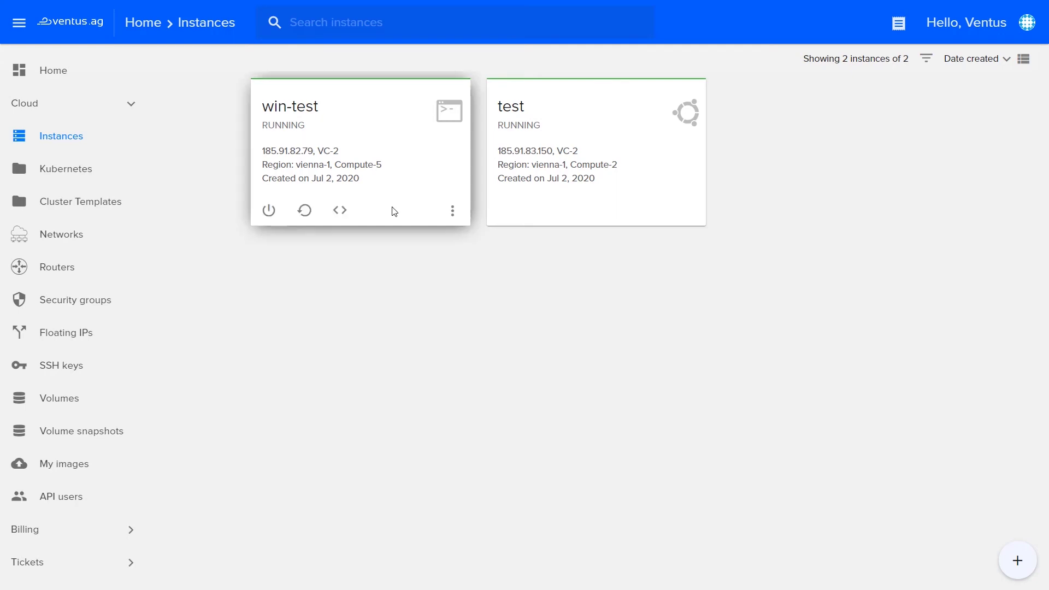
left_click(340, 210)
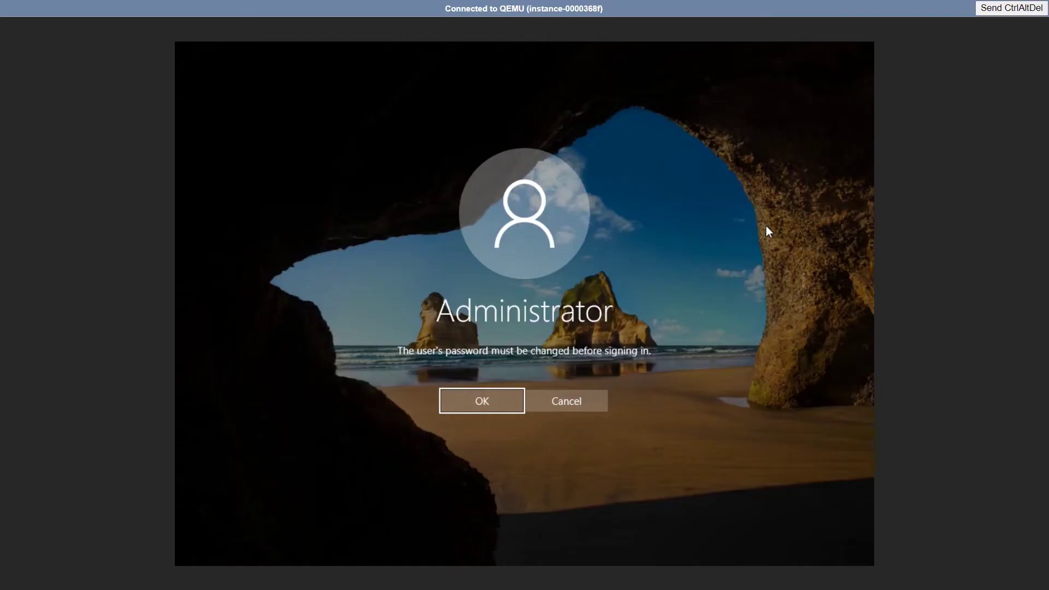
left_click(473, 411)
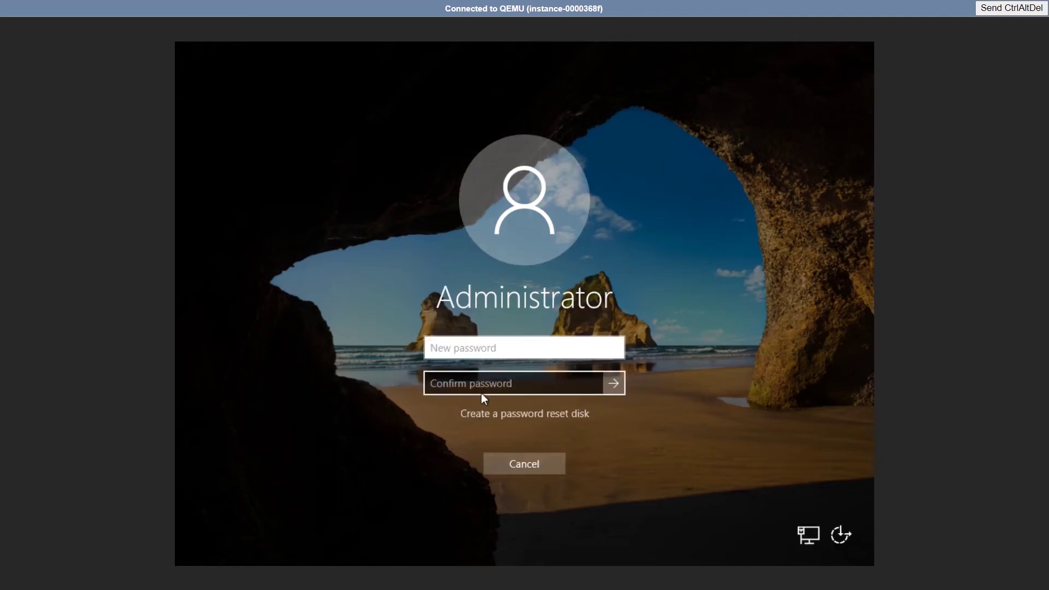
Enter and confirm a new Administrator password, then sign in to Windows.
type("Passwo")
left_click(486, 388)
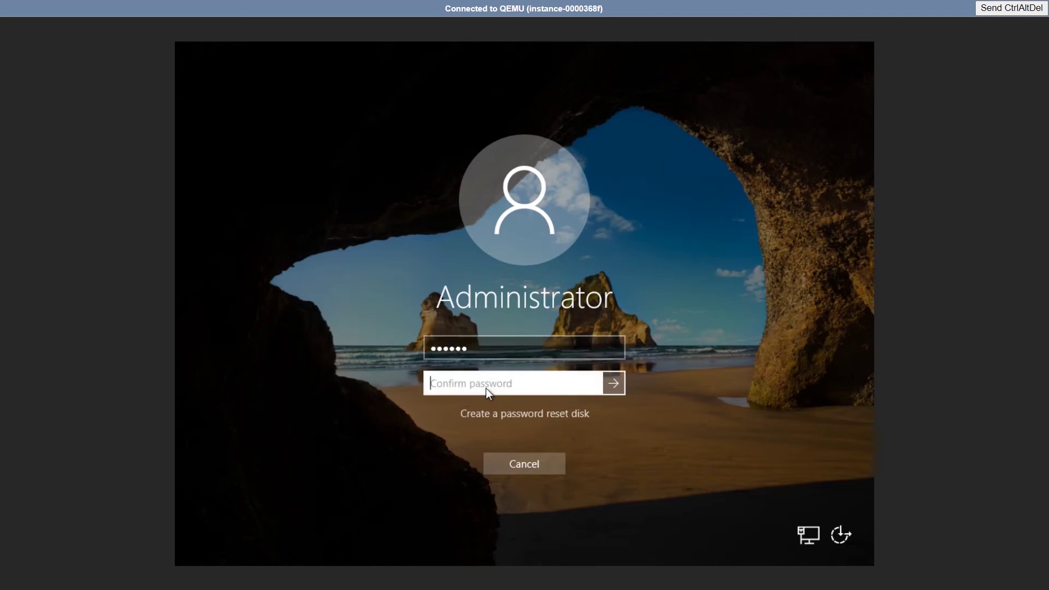
type("••••••")
key("Return")
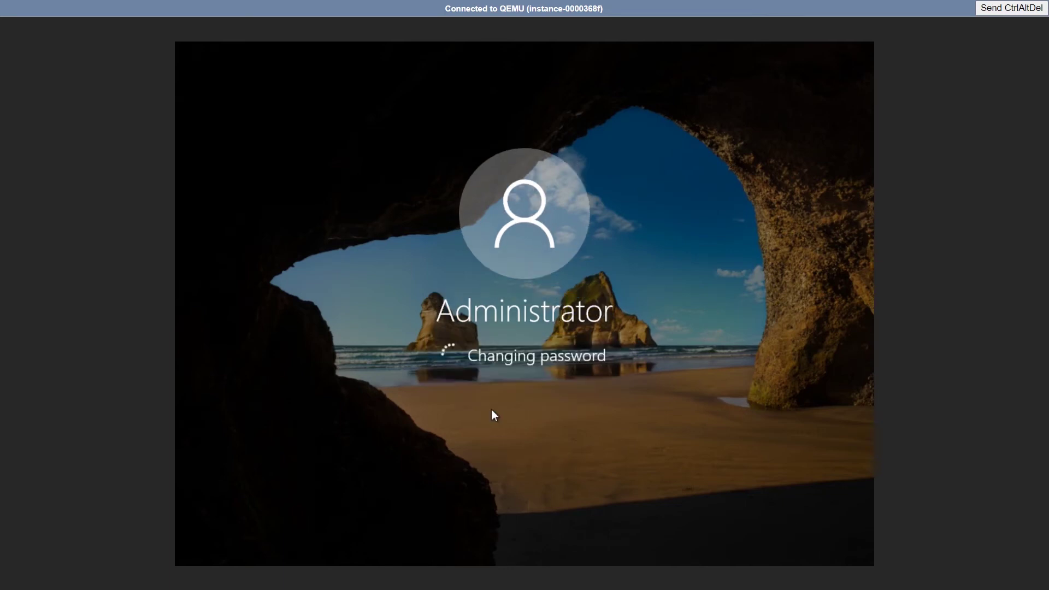
left_click(510, 388)
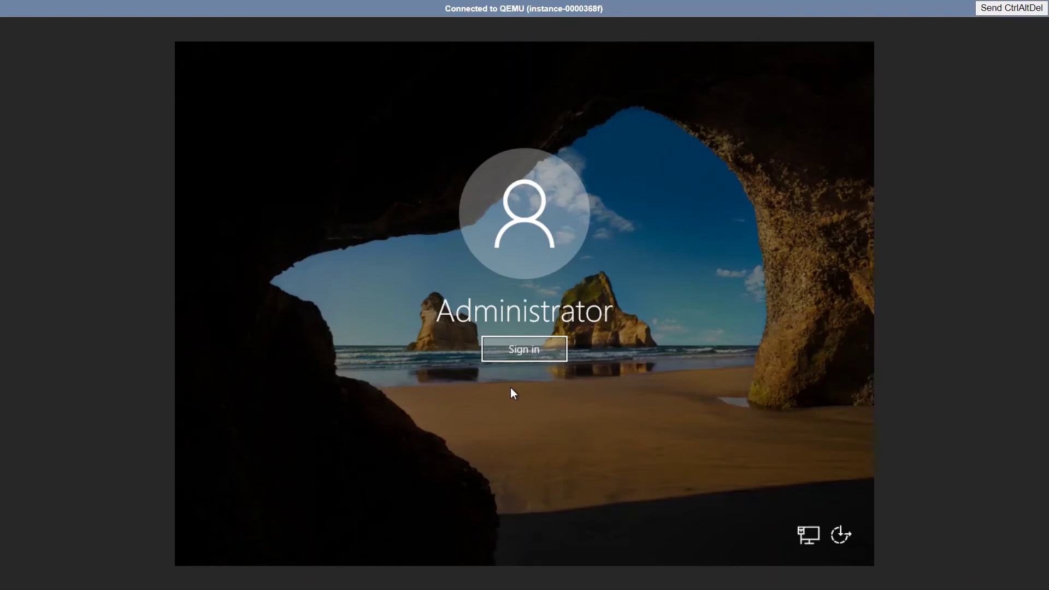
left_click(538, 345)
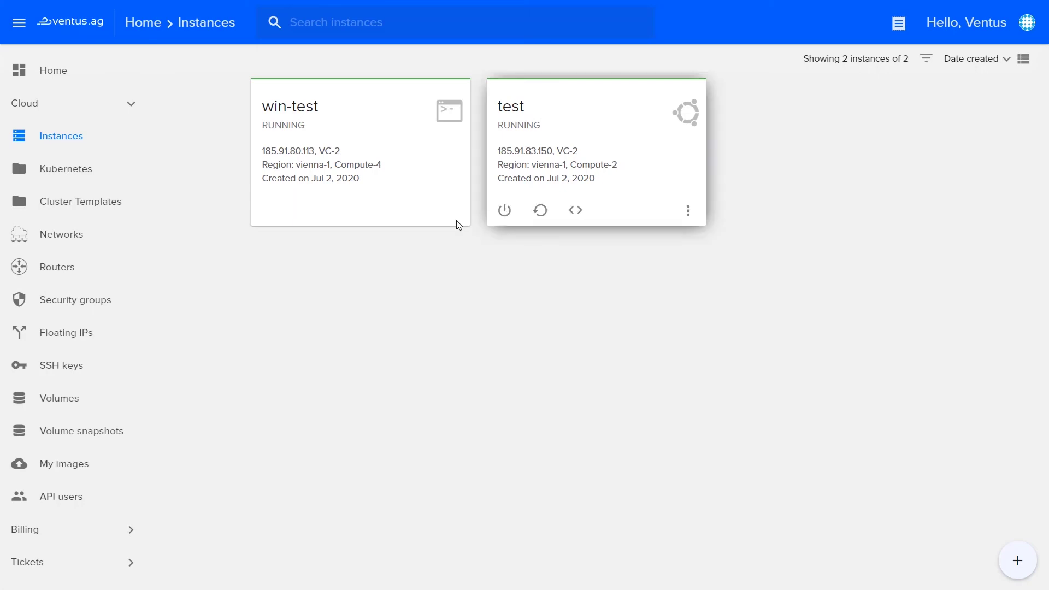
Open the test instance's details and show its Rescue, Rebuild, Resize and Delete actions.
mouse_move(338, 217)
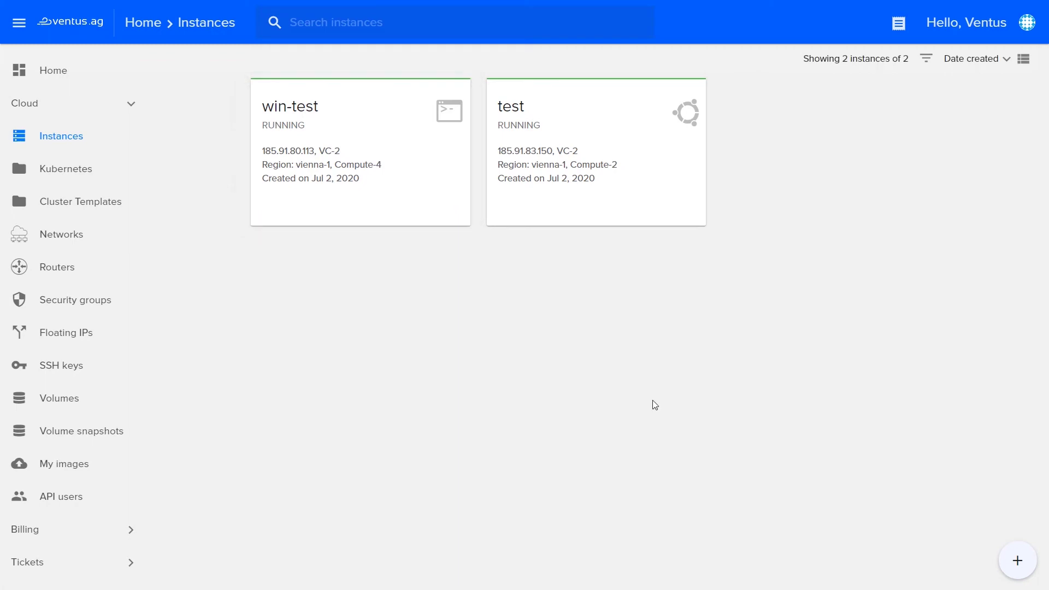
mouse_move(662, 208)
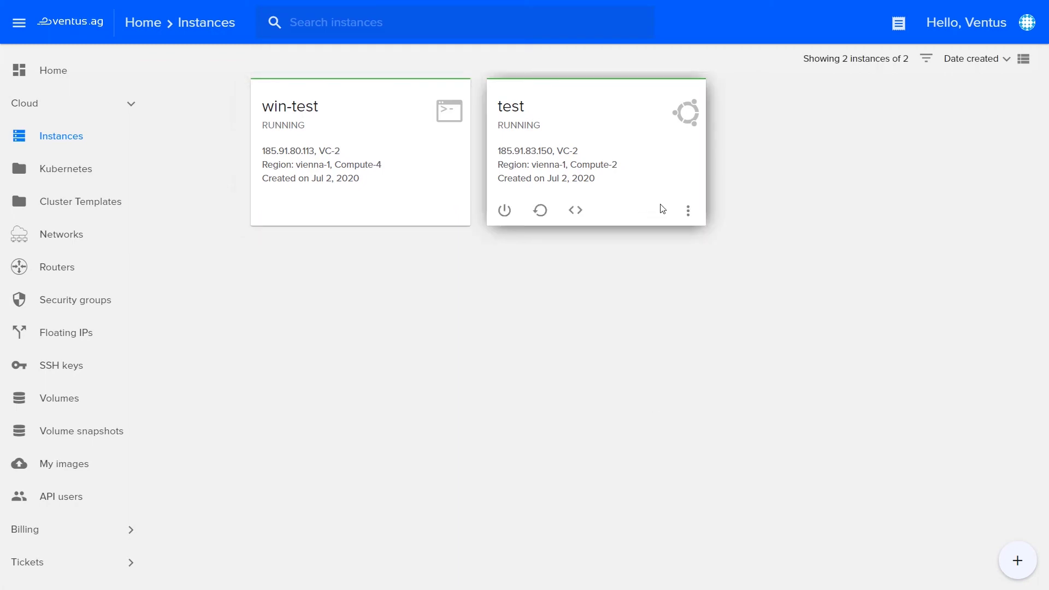
left_click(671, 193)
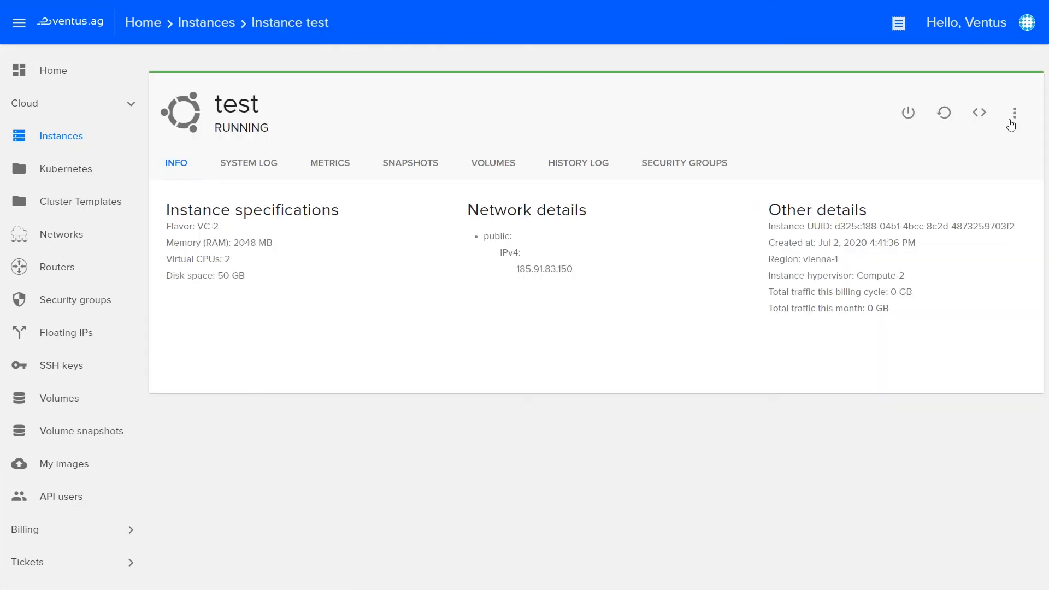
left_click(1014, 114)
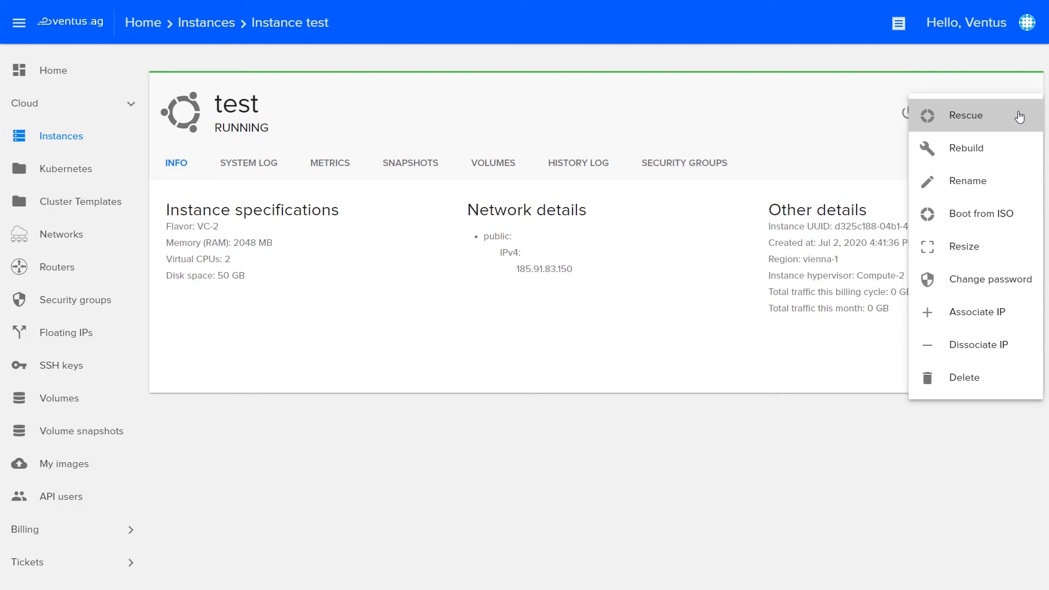
Open the Rebuild form for test, browse public and own boot images, and close without choosing.
left_click(1020, 117)
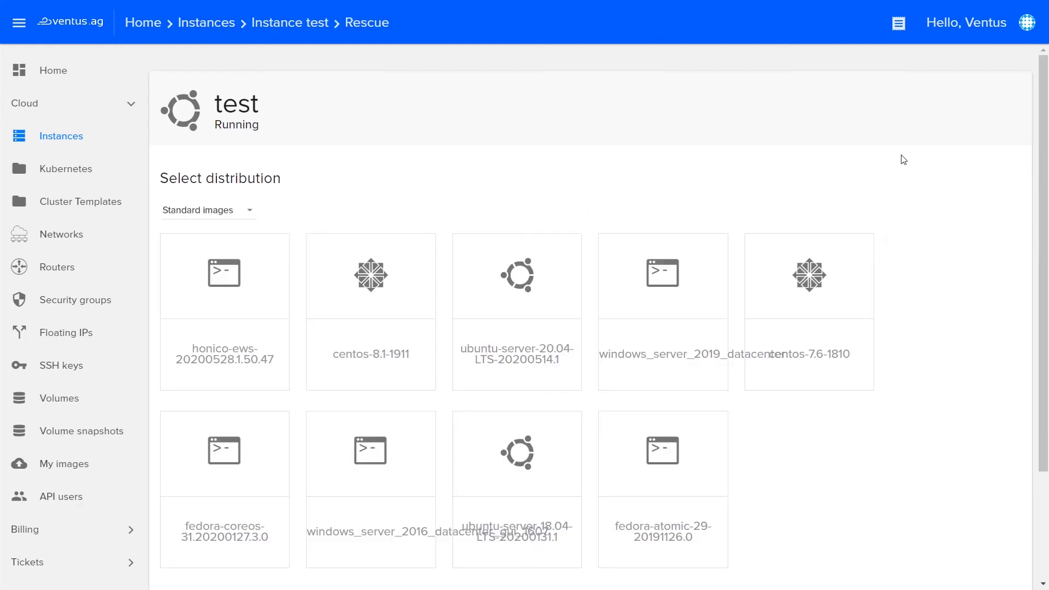
scroll(902, 160, "down", 3)
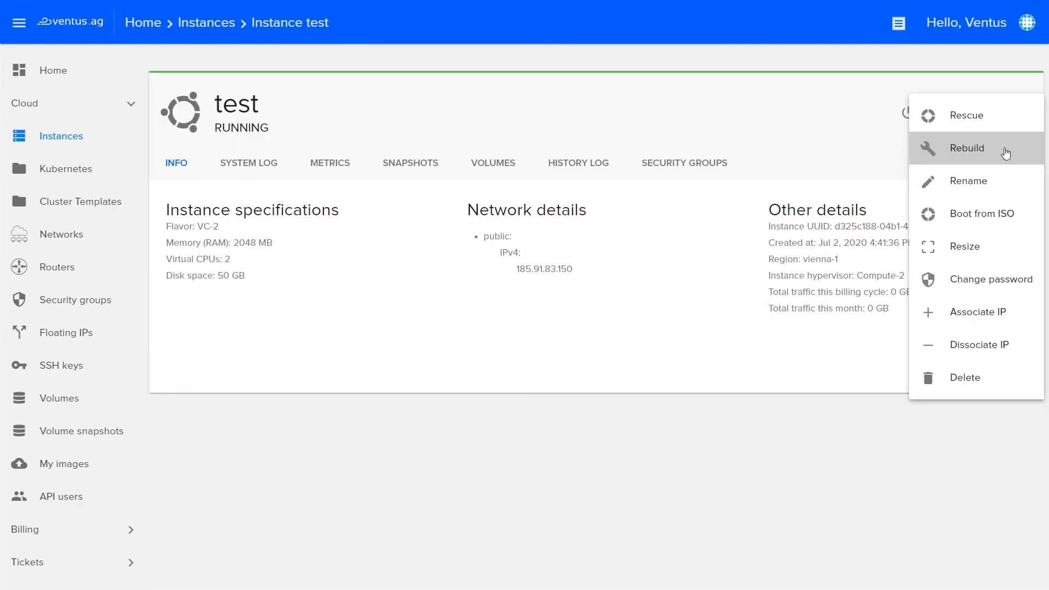
left_click(966, 148)
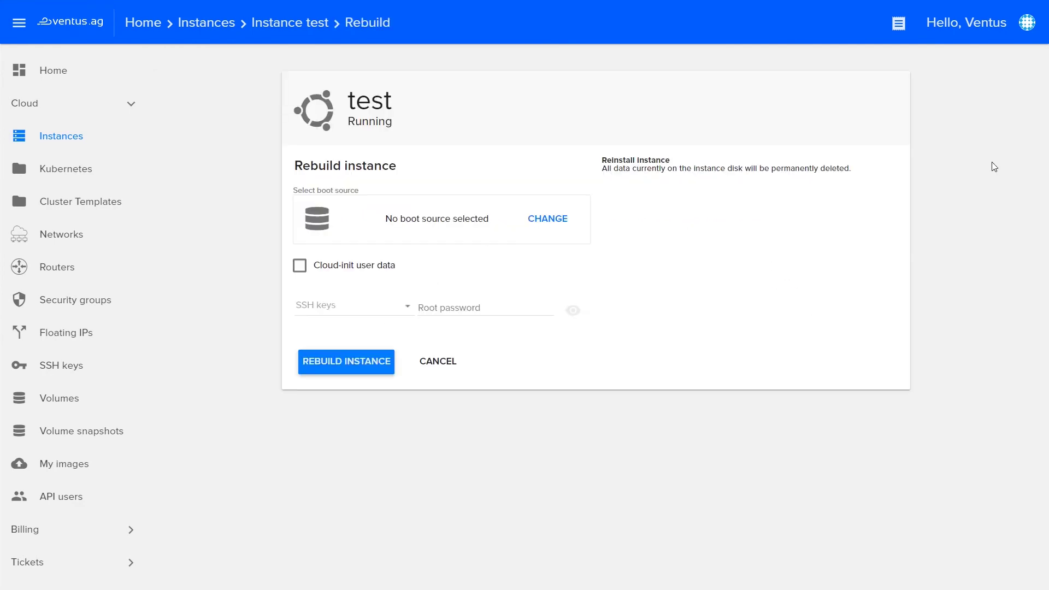
left_click(554, 222)
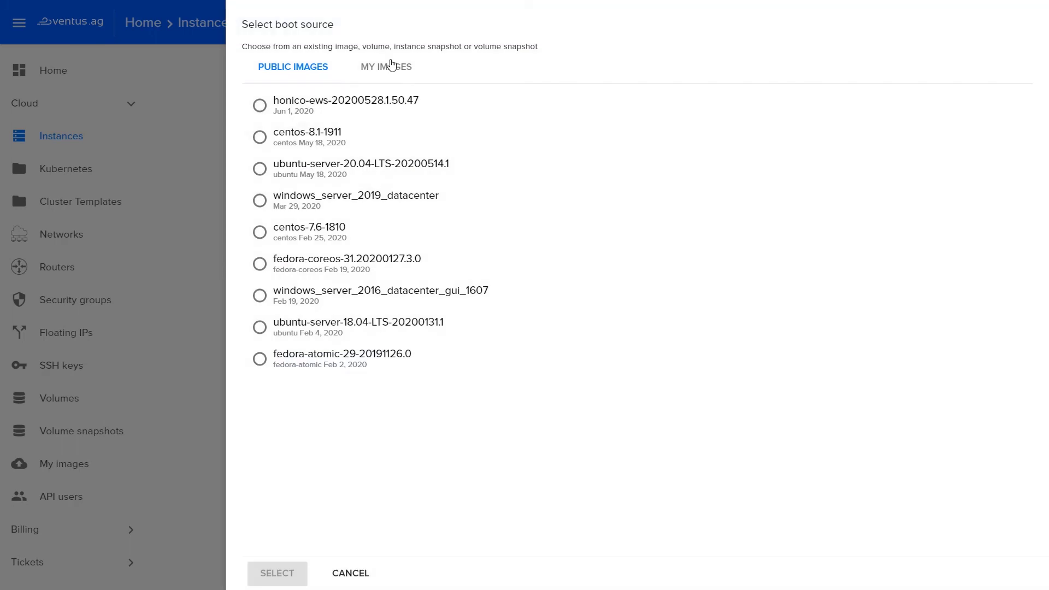
left_click(392, 73)
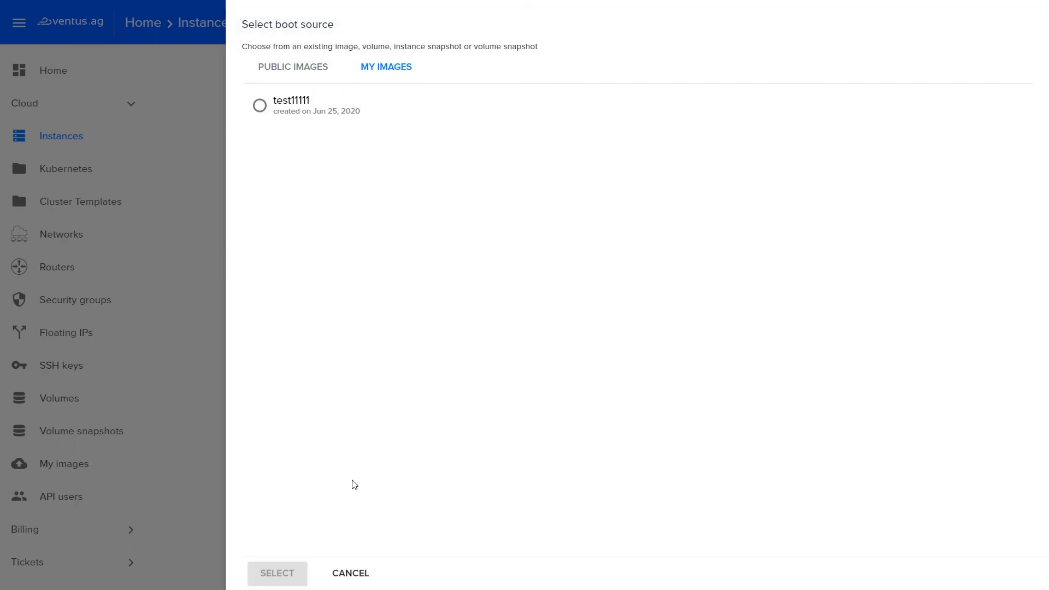
left_click(351, 572)
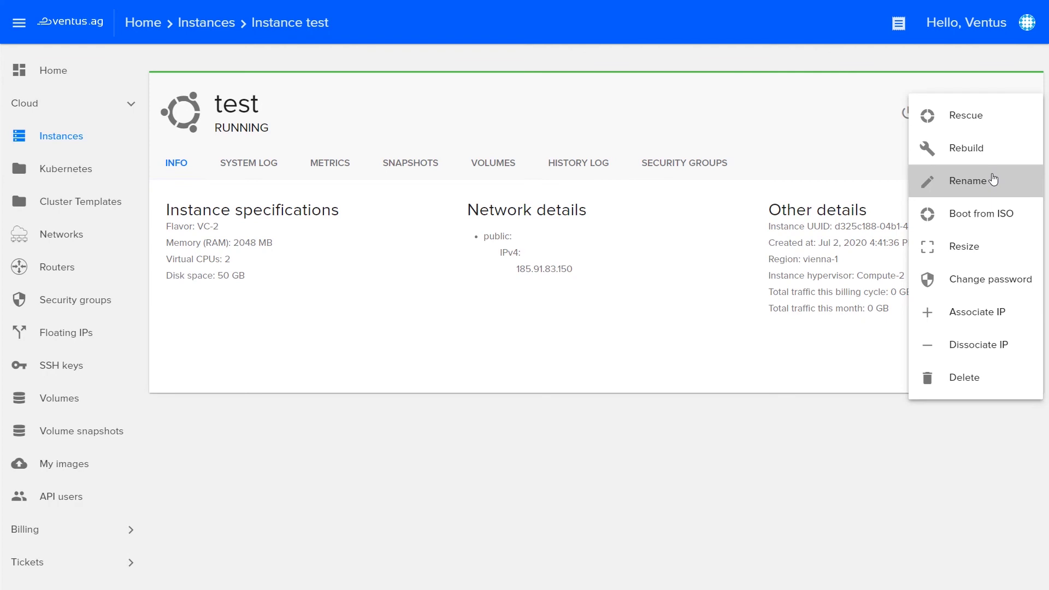
Replace the instance name 'test' with 'new_test' and apply the rename.
left_click(993, 180)
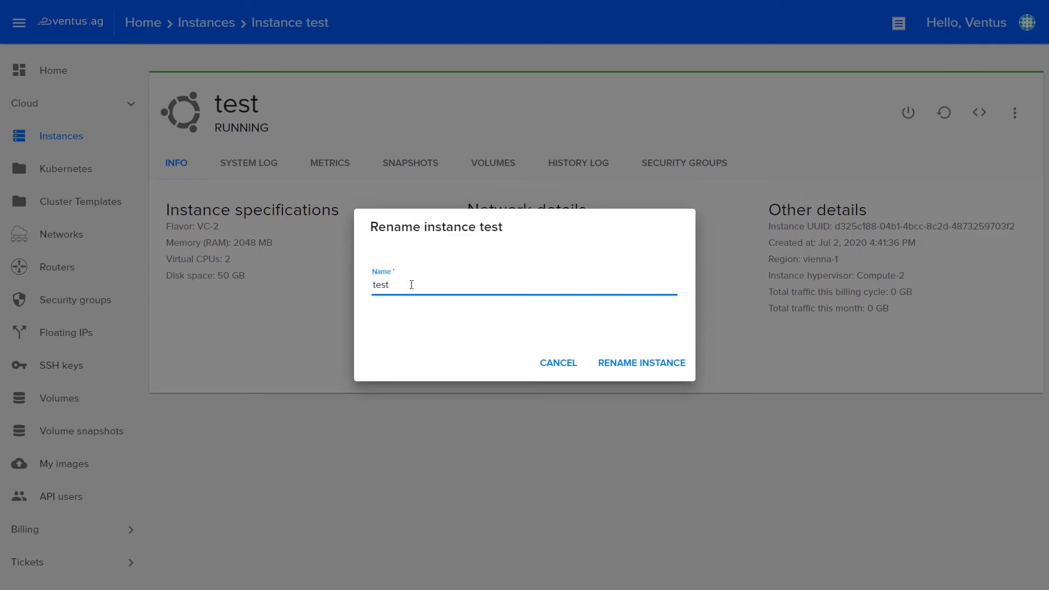
left_click_drag(411, 284, 350, 284)
type("new_test")
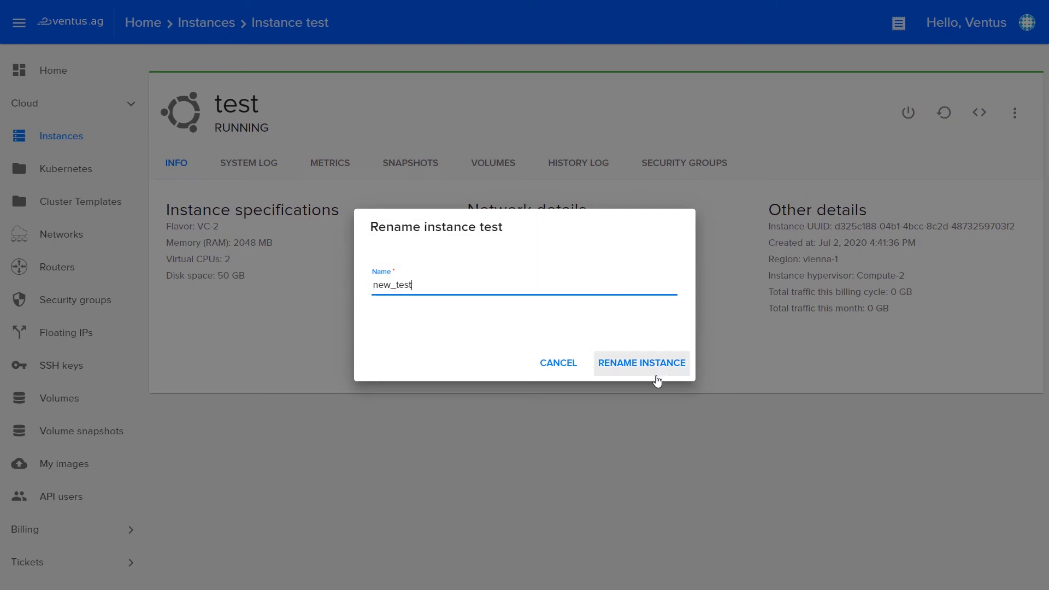
left_click(657, 377)
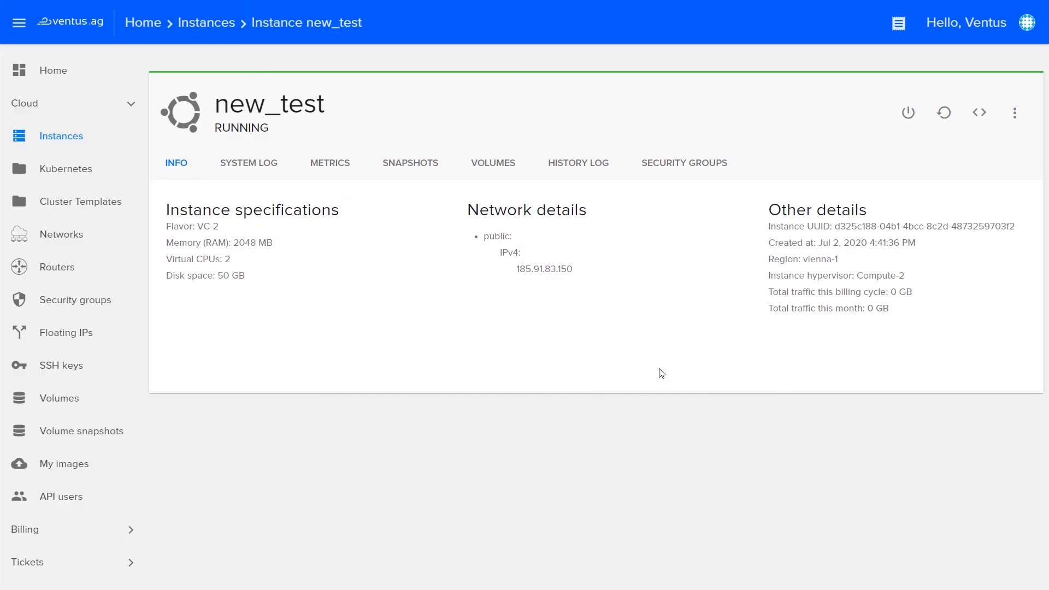
left_click(1014, 112)
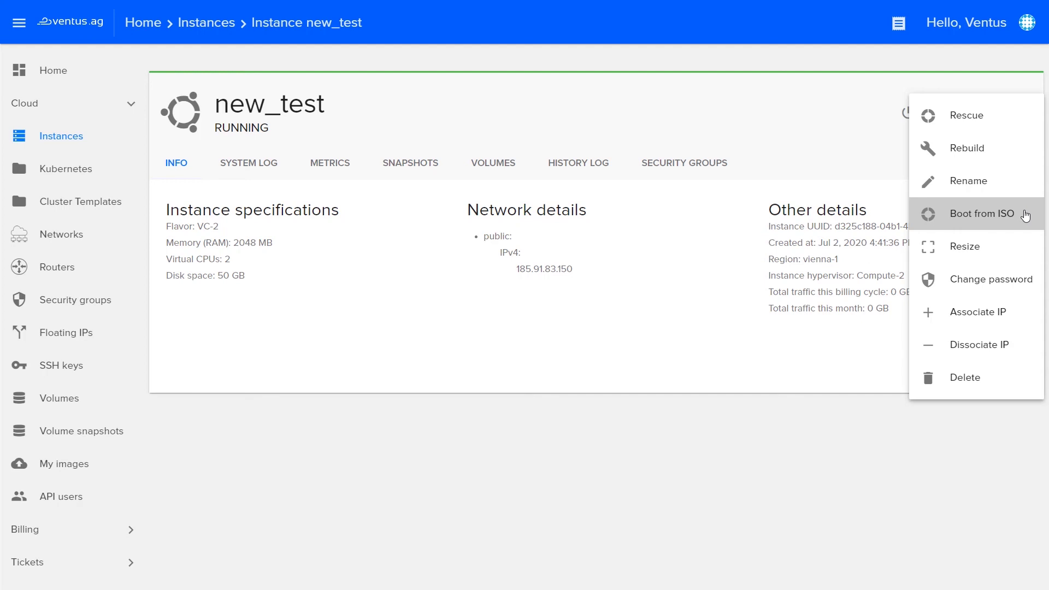
left_click(1025, 215)
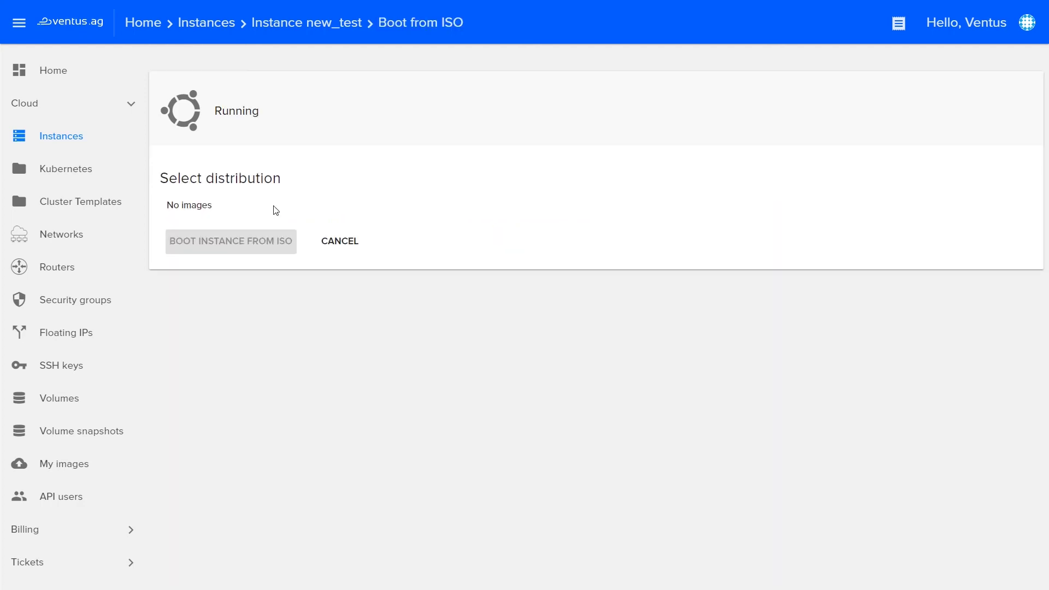
double_click(180, 209)
double_click(189, 205)
left_click(449, 242)
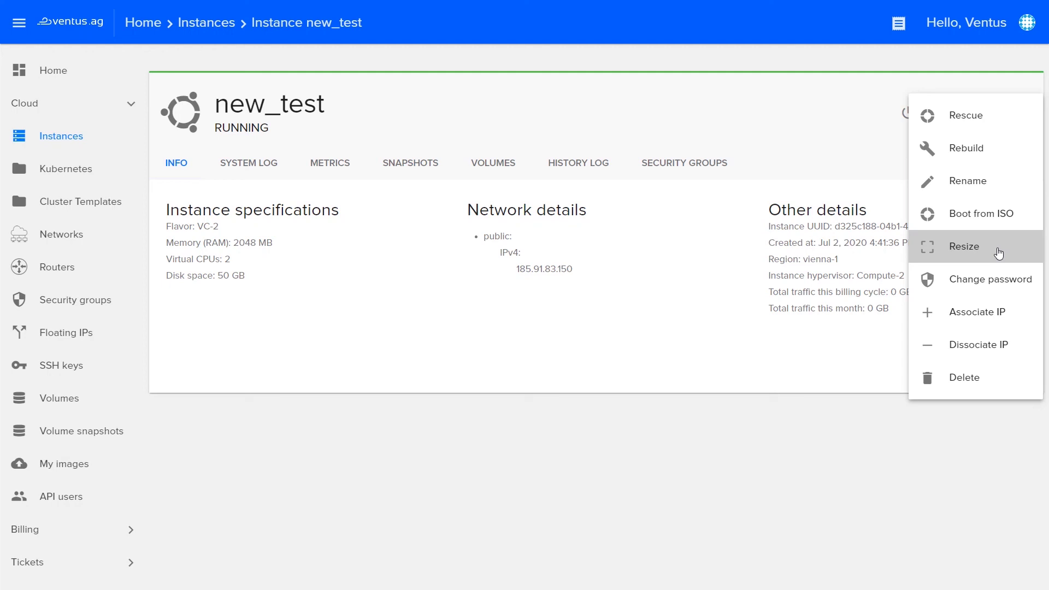
Resize new_test to the VC-4 flavor, accepting the downtime warning.
left_click(998, 252)
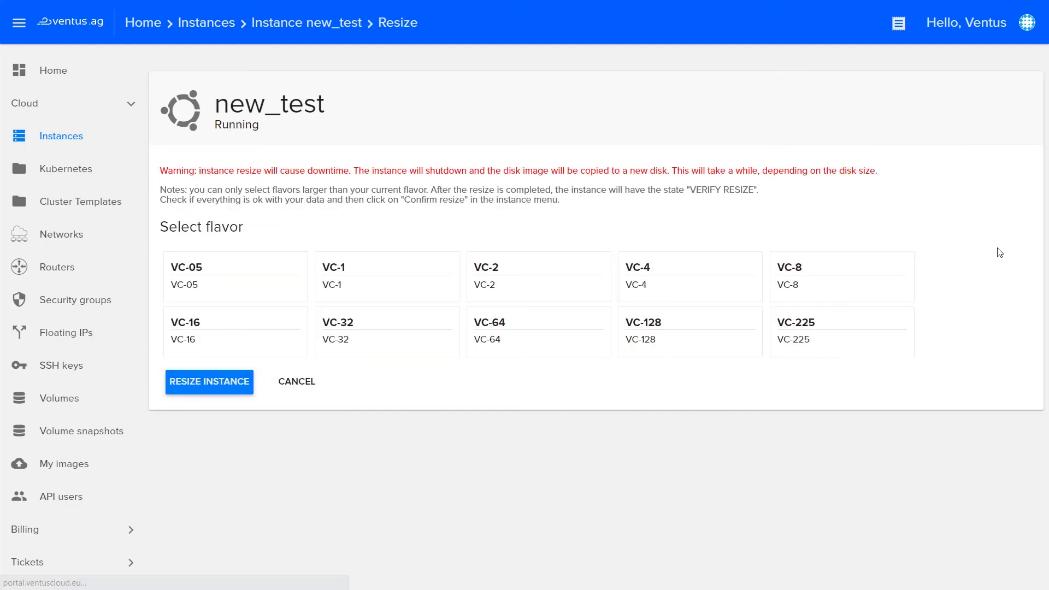
left_click(674, 271)
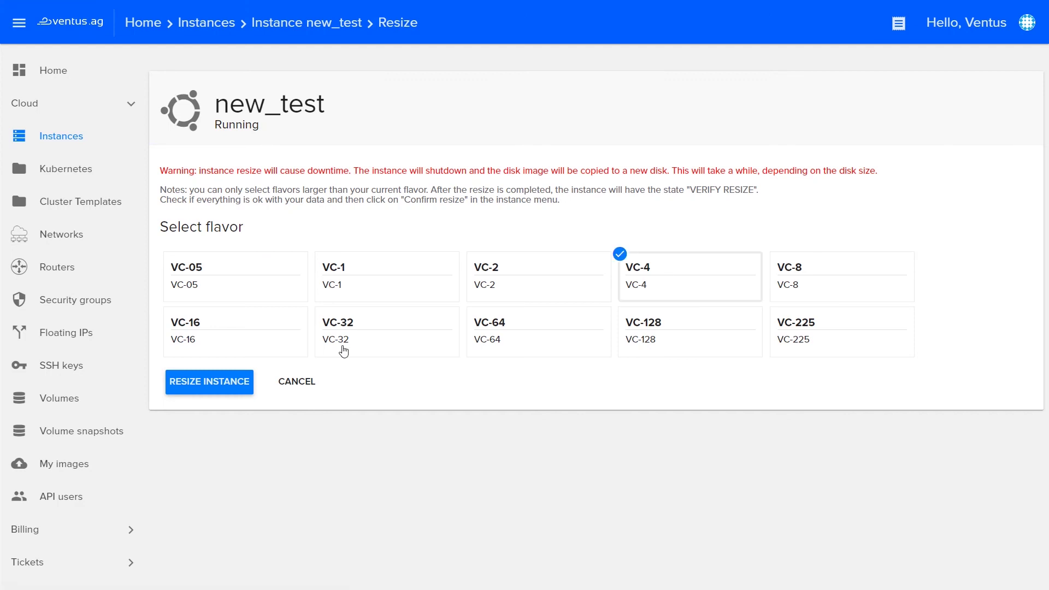
left_click(230, 388)
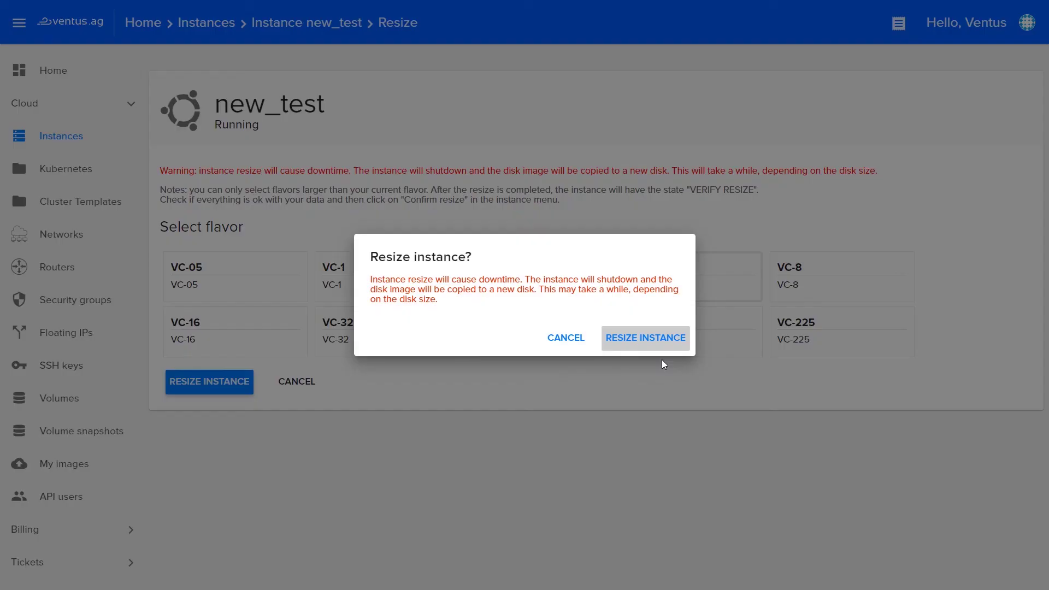
left_click(665, 344)
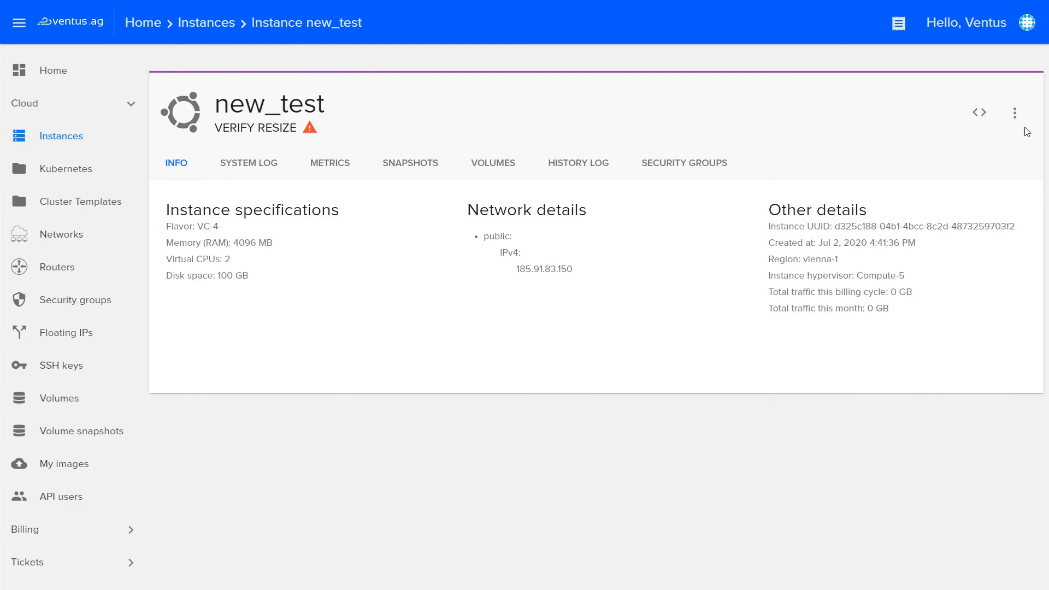
Confirm the pending resize to keep VC-4, then reload the instance page.
left_click(1014, 113)
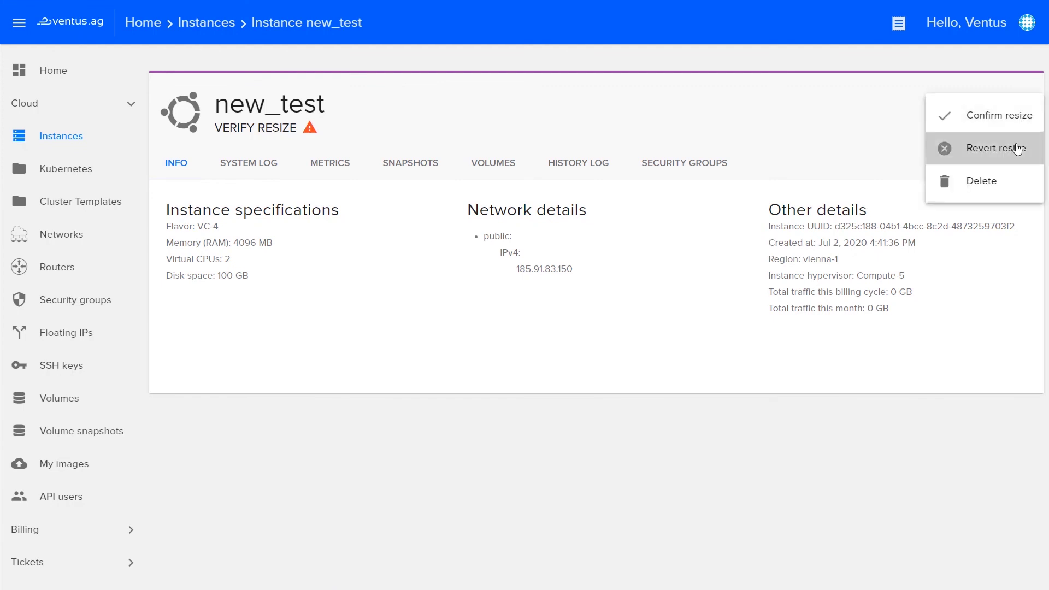
left_click(1016, 126)
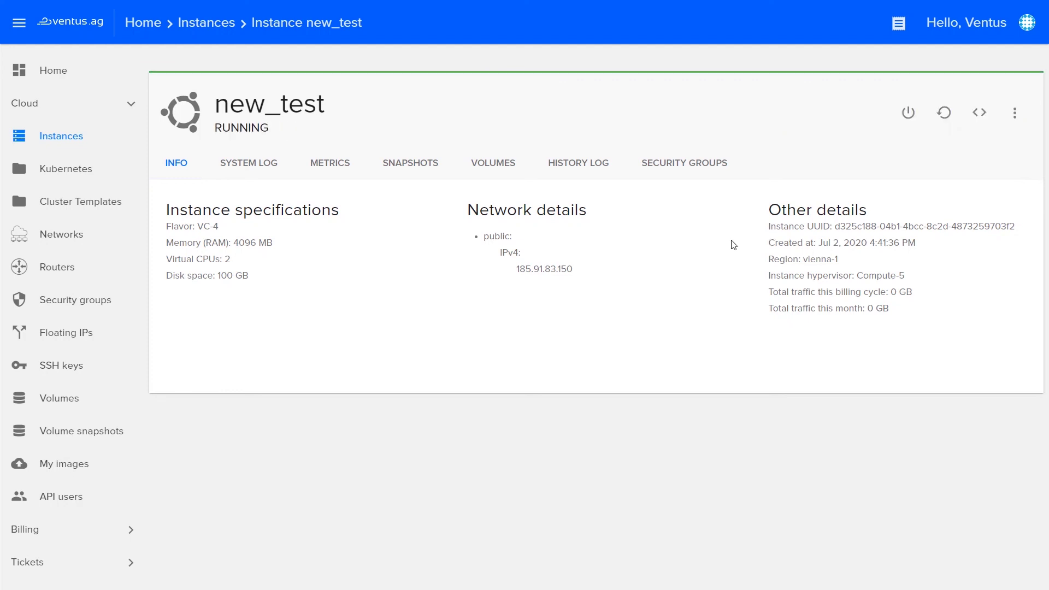
key("F5")
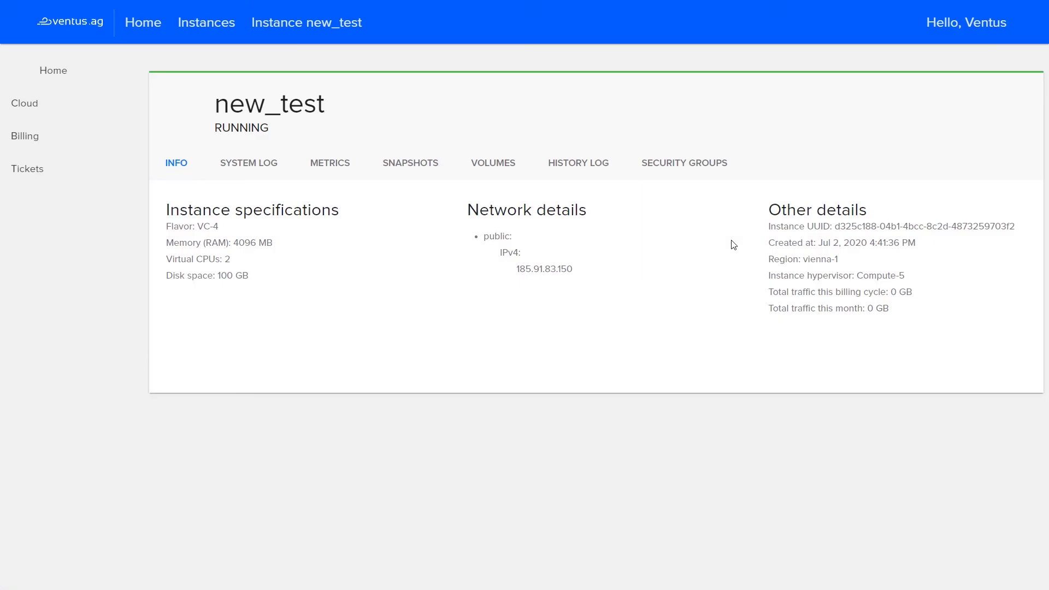
left_click(1015, 113)
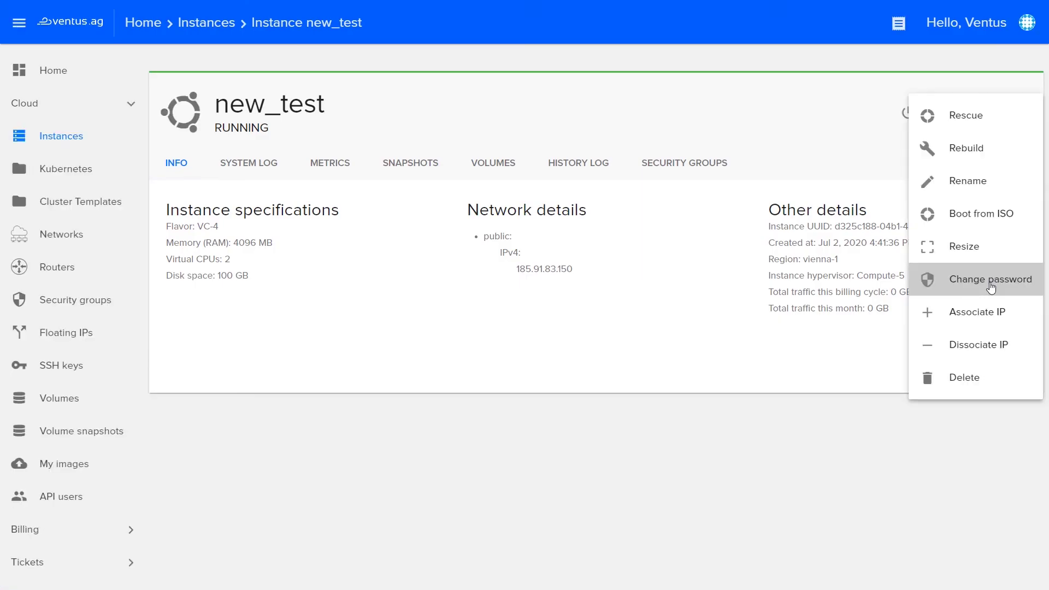
left_click(990, 280)
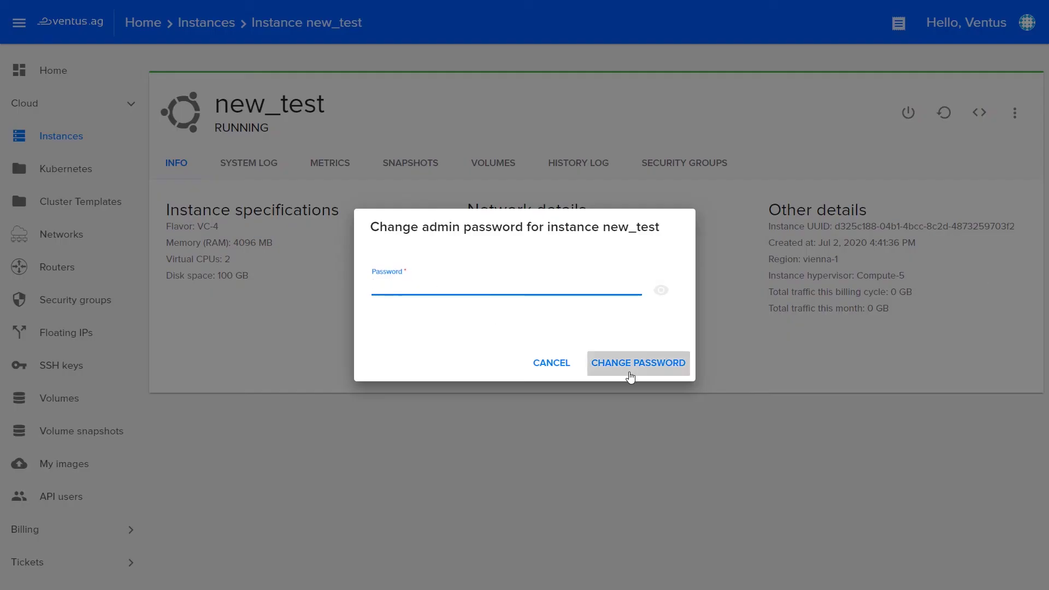
left_click(630, 377)
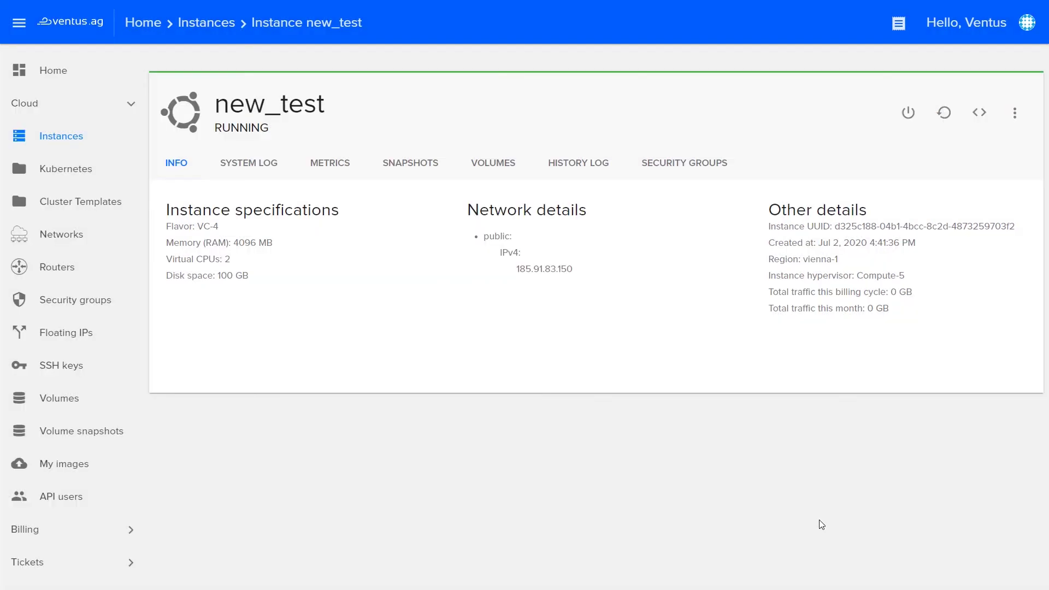
left_click(1017, 113)
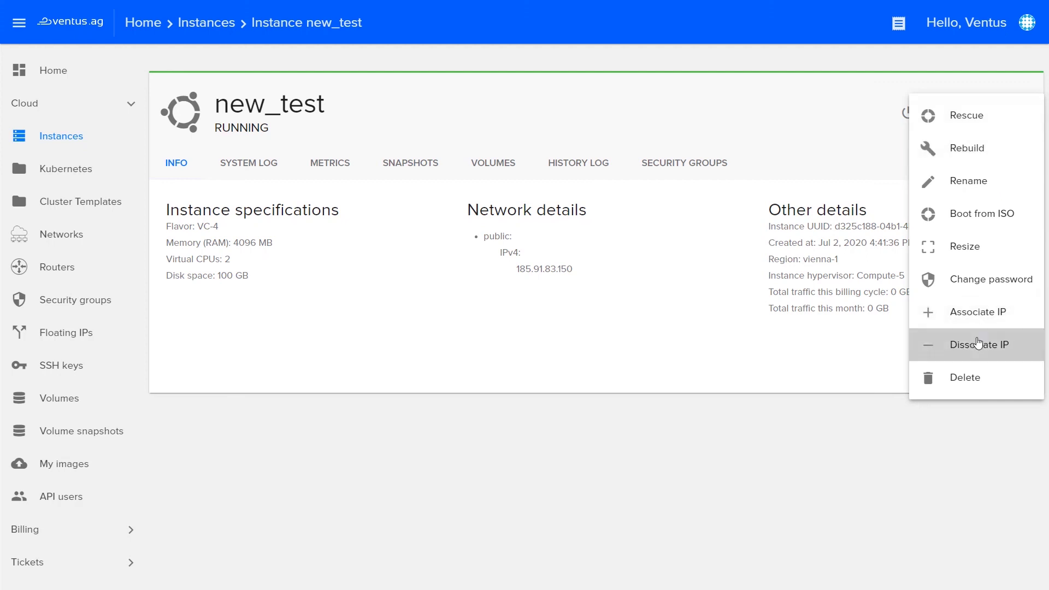
Close the actions menu and return to the Instances list via Floating IPs, showing win-test and new_test.
left_click(787, 440)
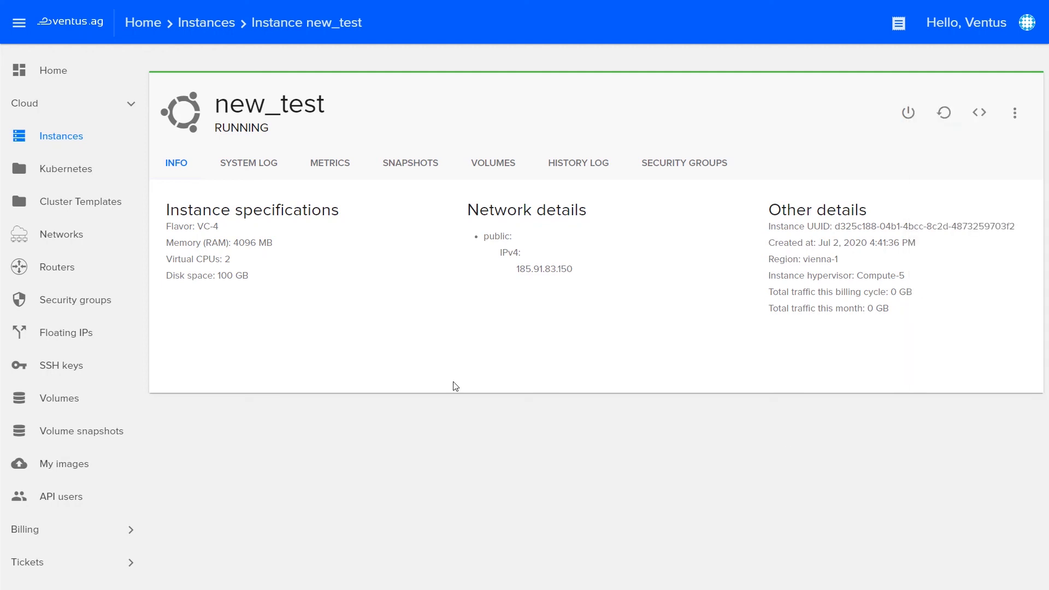
left_click(73, 328)
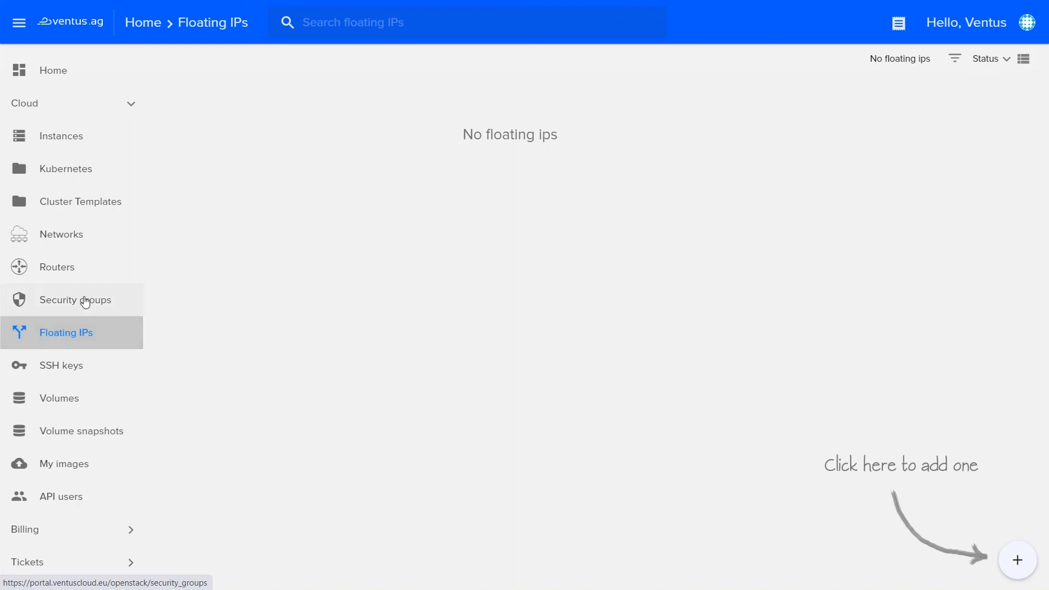
left_click(98, 137)
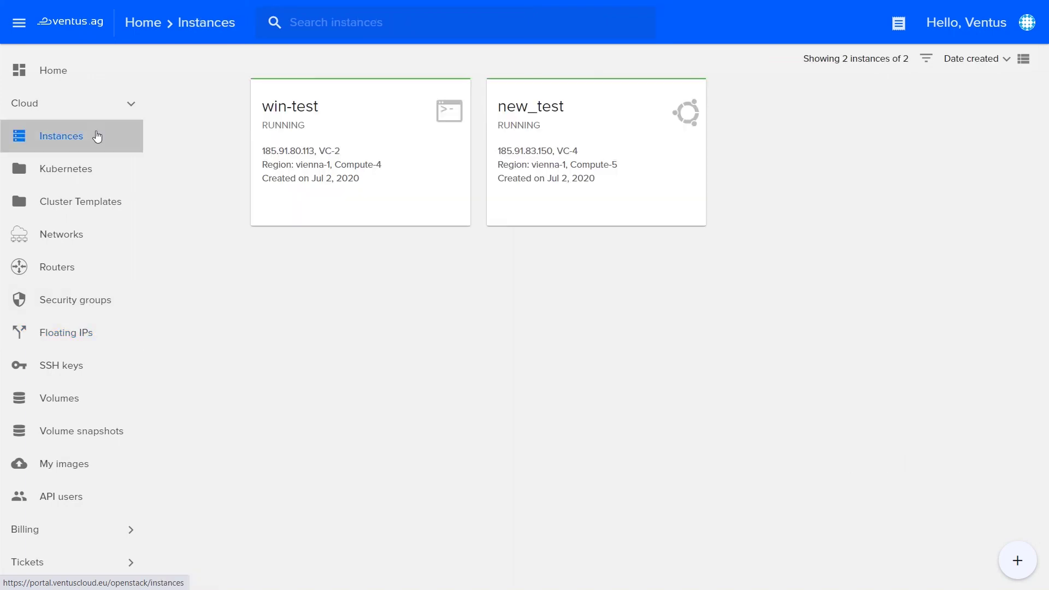